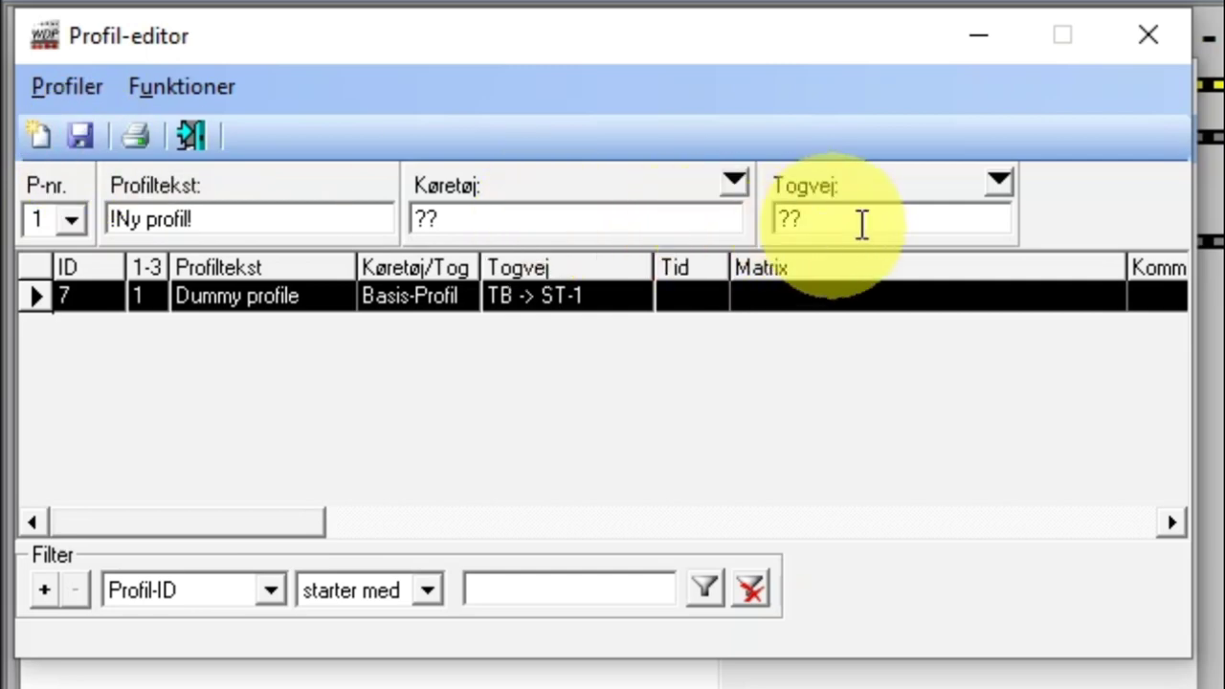
Set the new profile's route to HBF-1 -> ST-2 and enter HBF-1 -> ST-2 as its profile text.
click(996, 182)
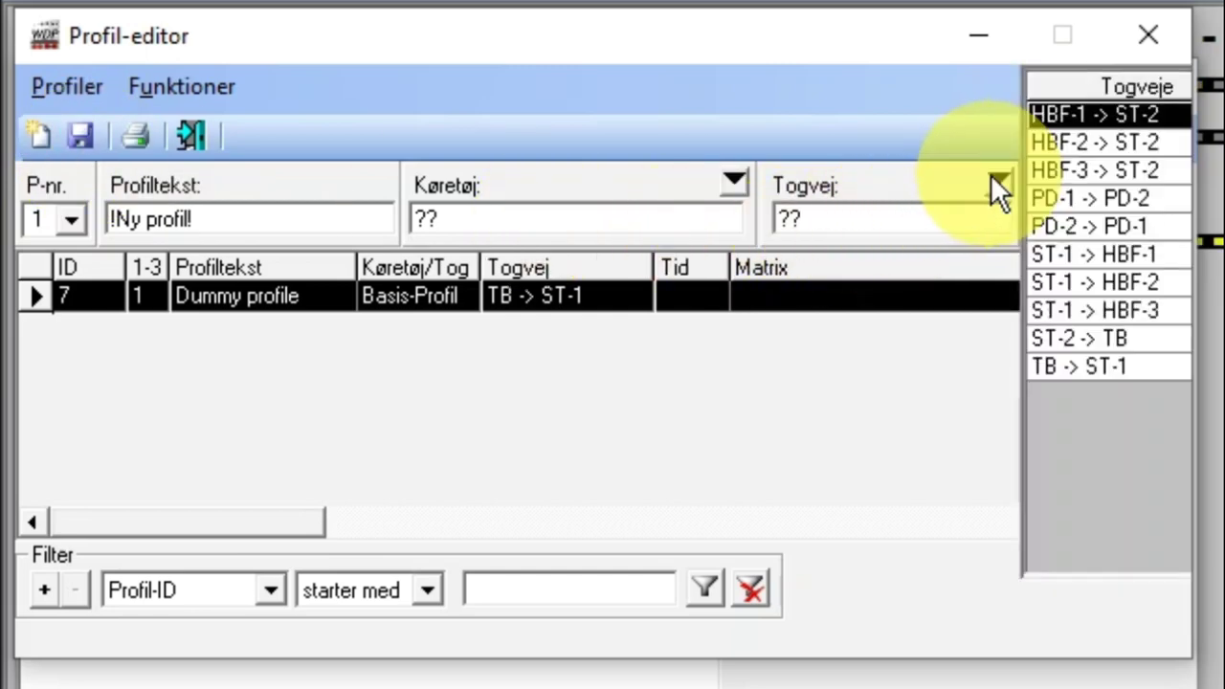
click(1061, 113)
drag(956, 220, 852, 207)
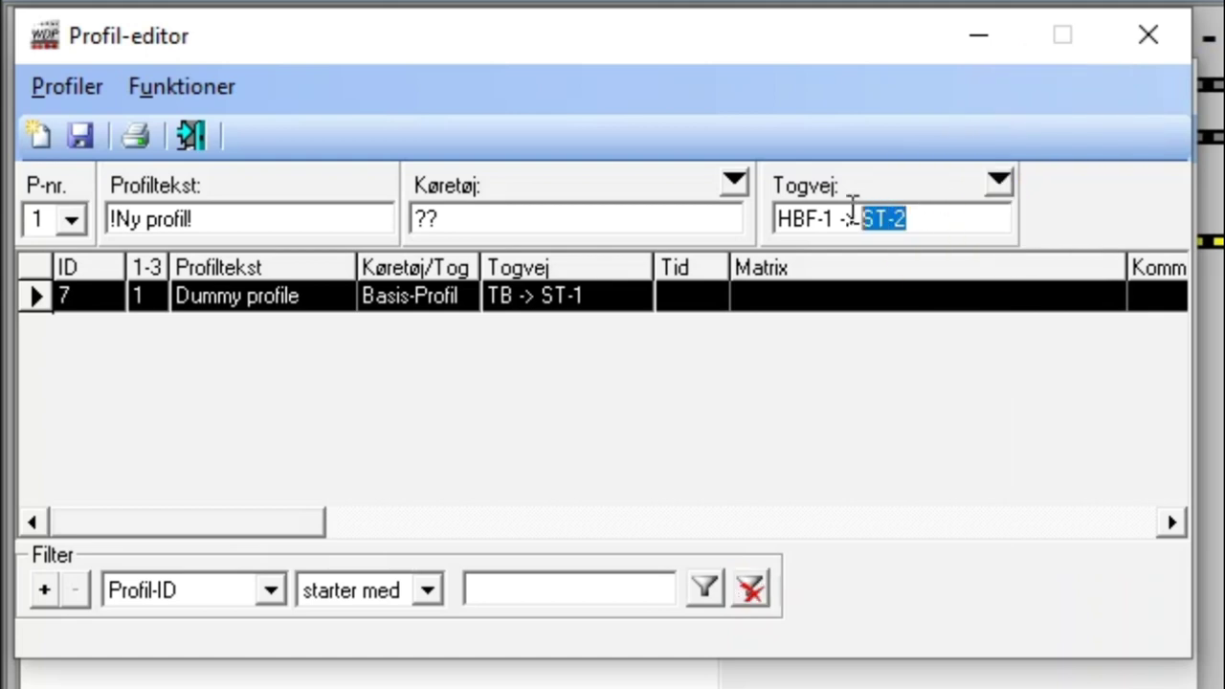
click(1165, 278)
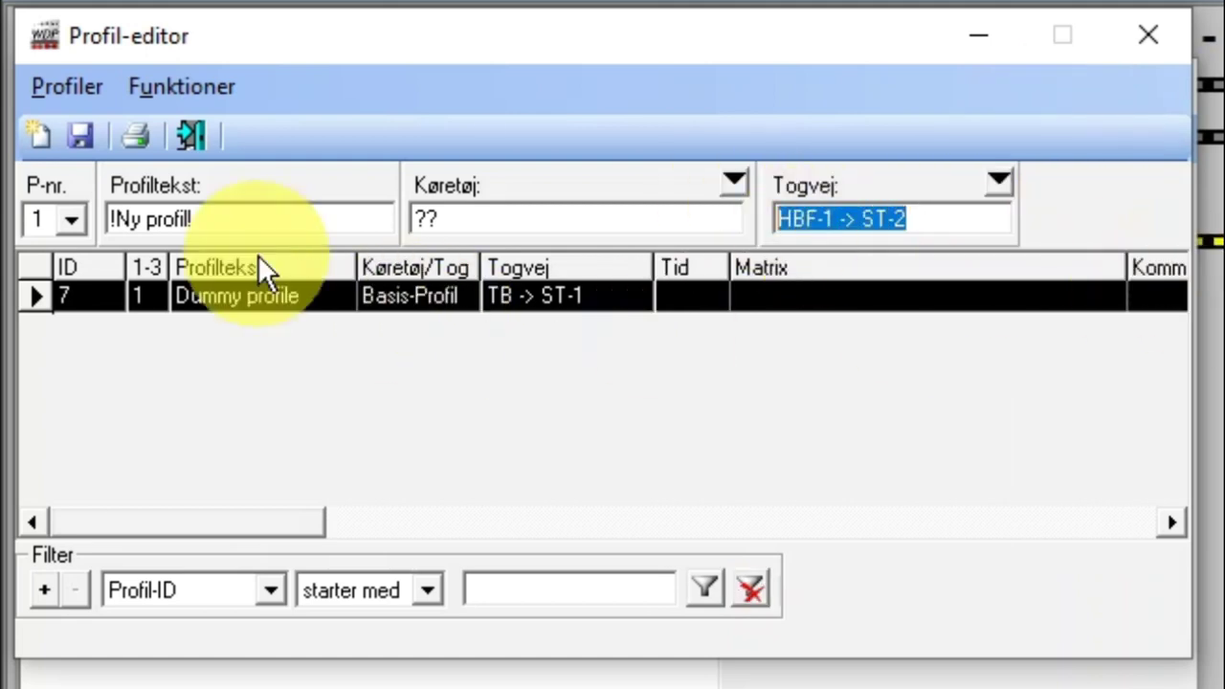
double_click(206, 218)
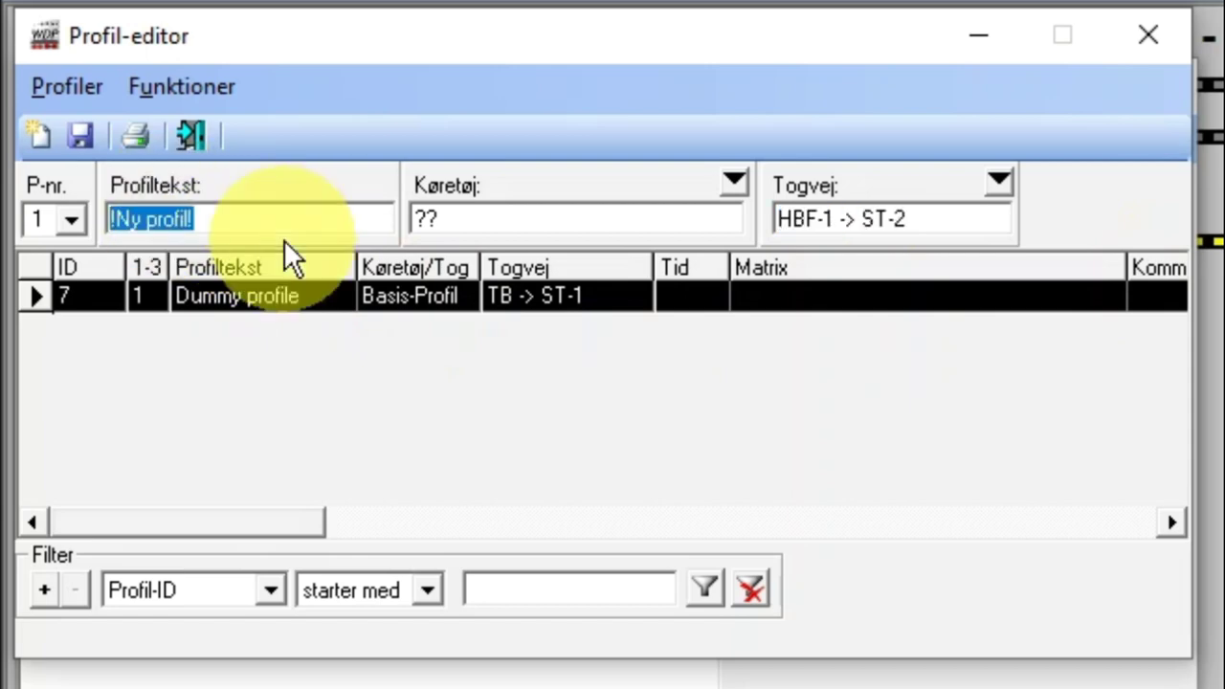
text(HBF-1 -> ST-2)
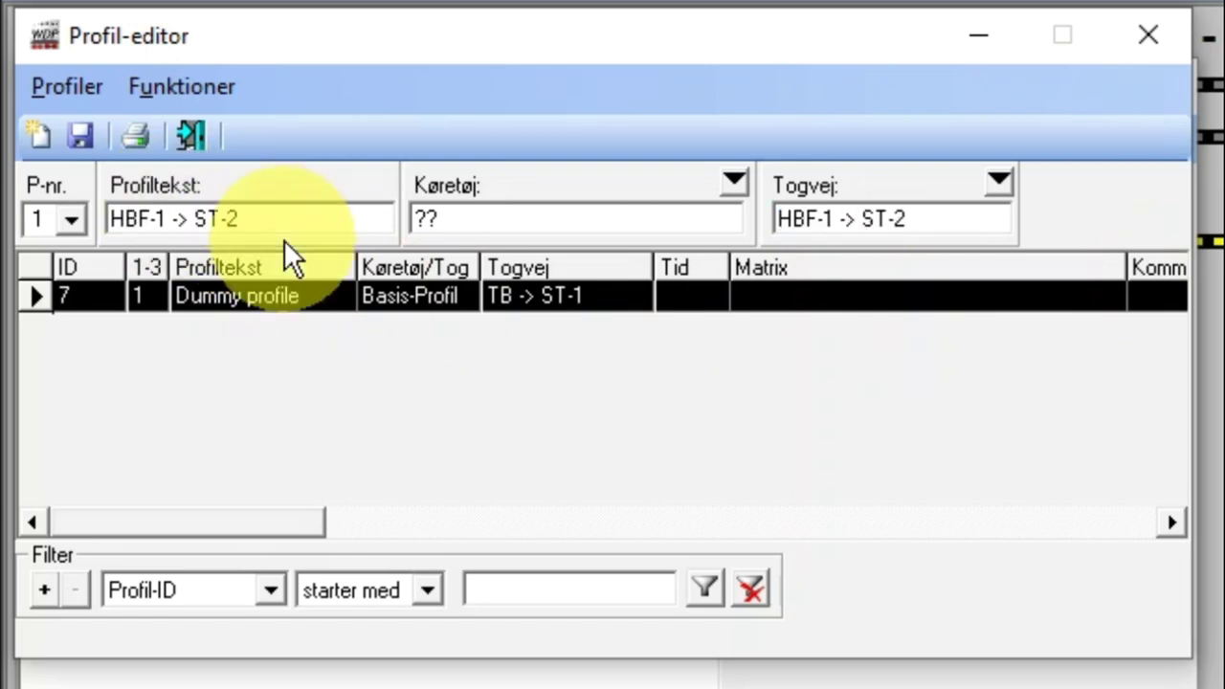
Assign Basis-Profil as the new profile's vehicle and save the profile.
click(732, 182)
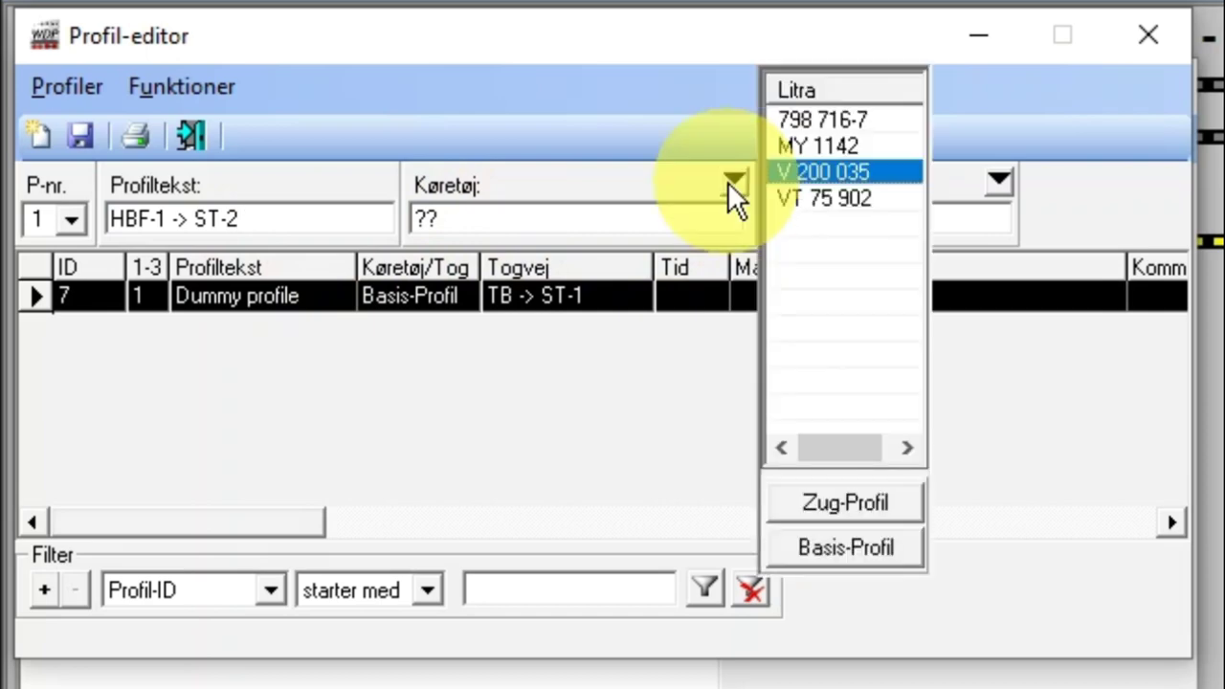
click(834, 546)
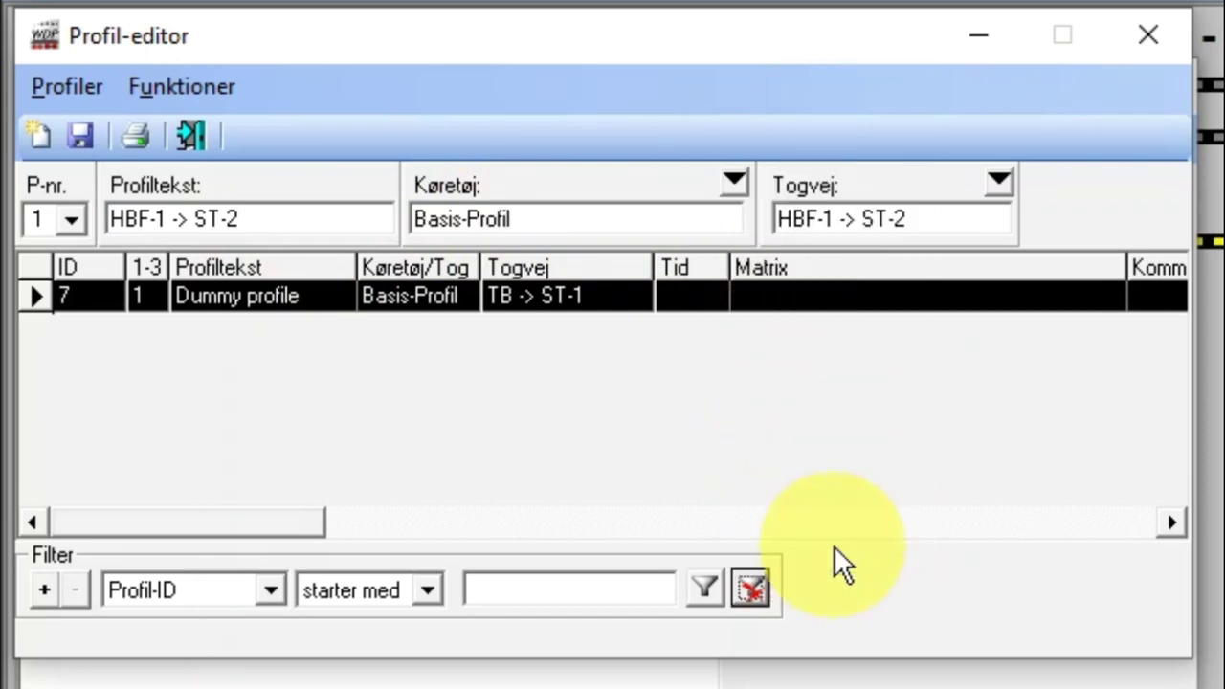
click(82, 137)
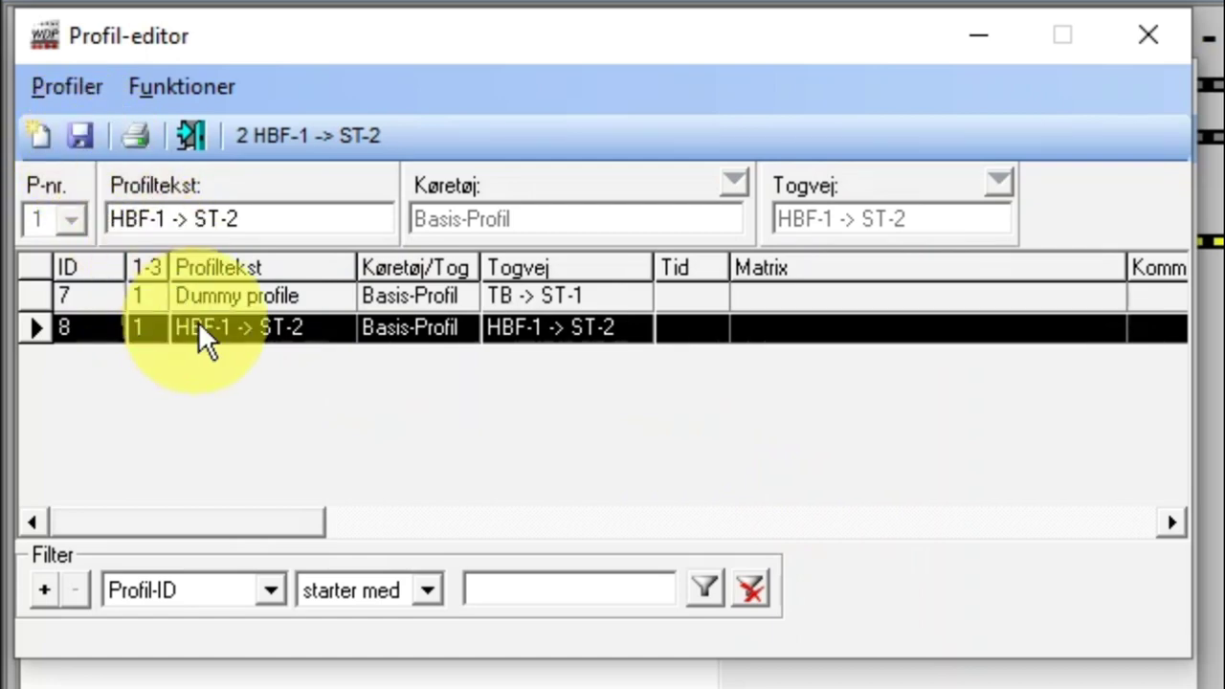
Delete the profile named Dummy profile and confirm the deletion.
click(224, 296)
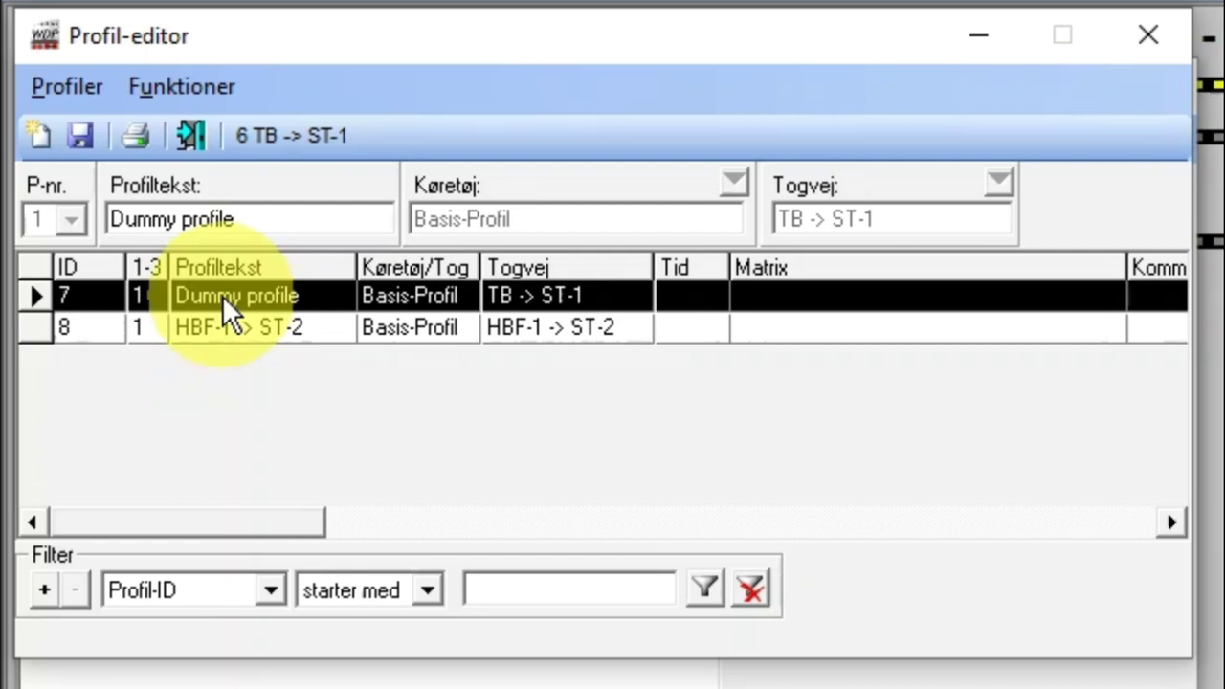
right_click(222, 295)
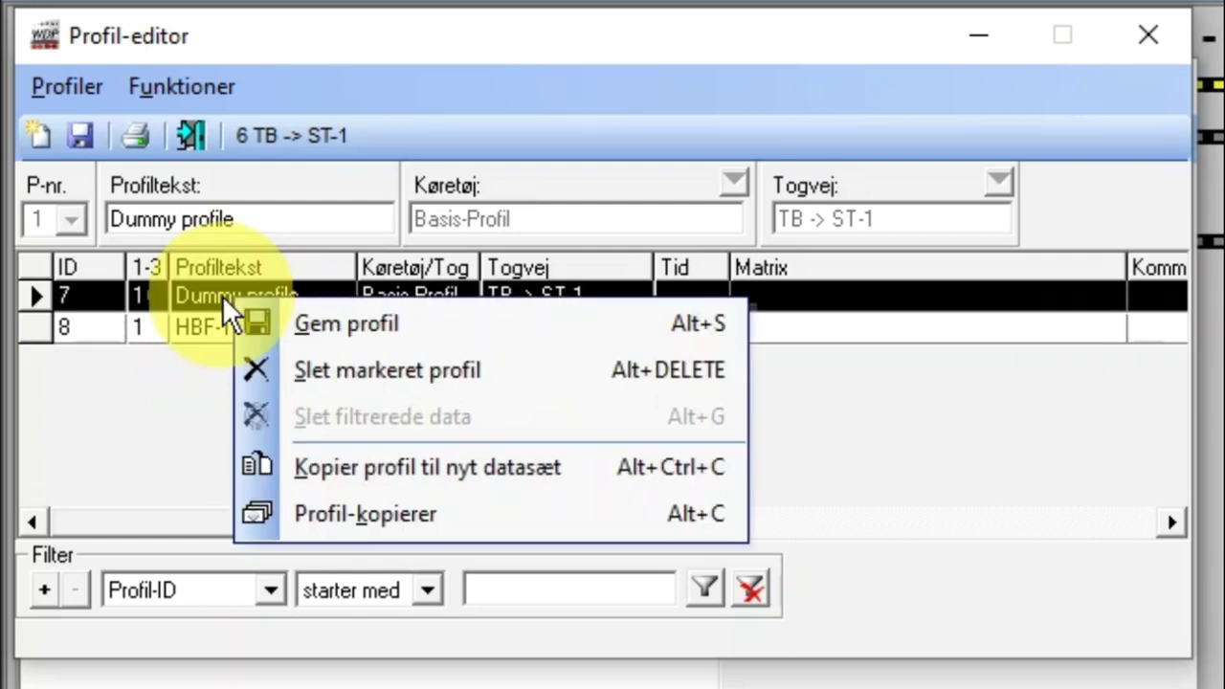
click(304, 365)
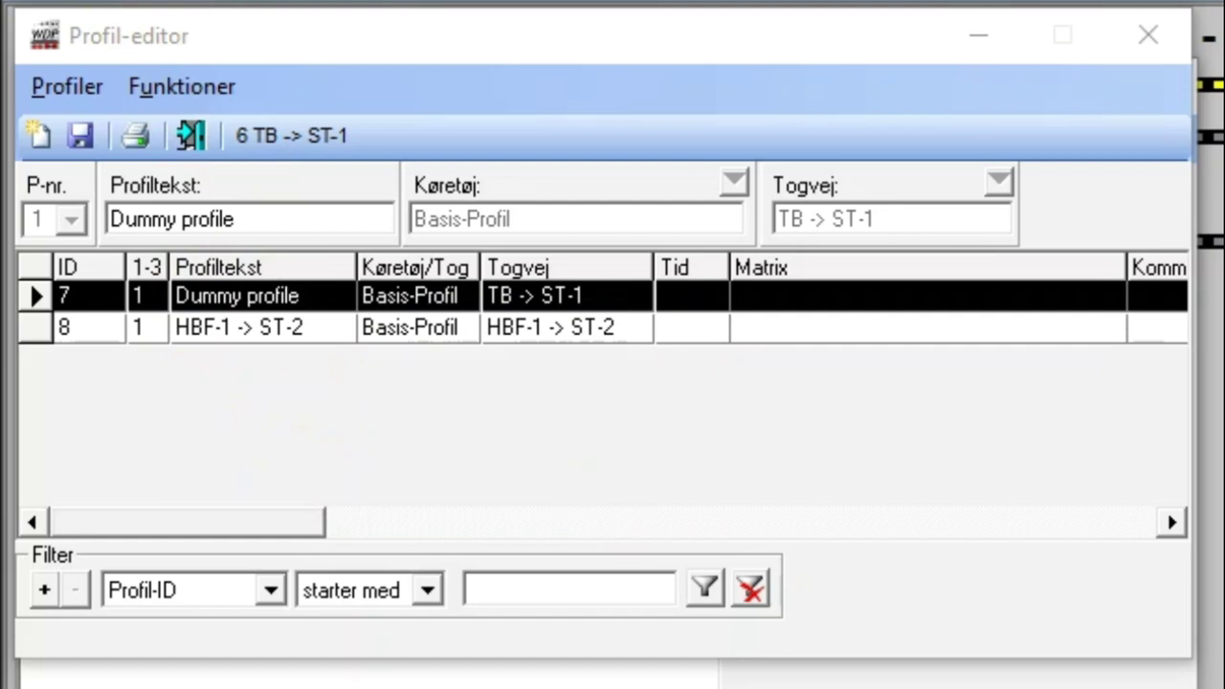
key(Return)
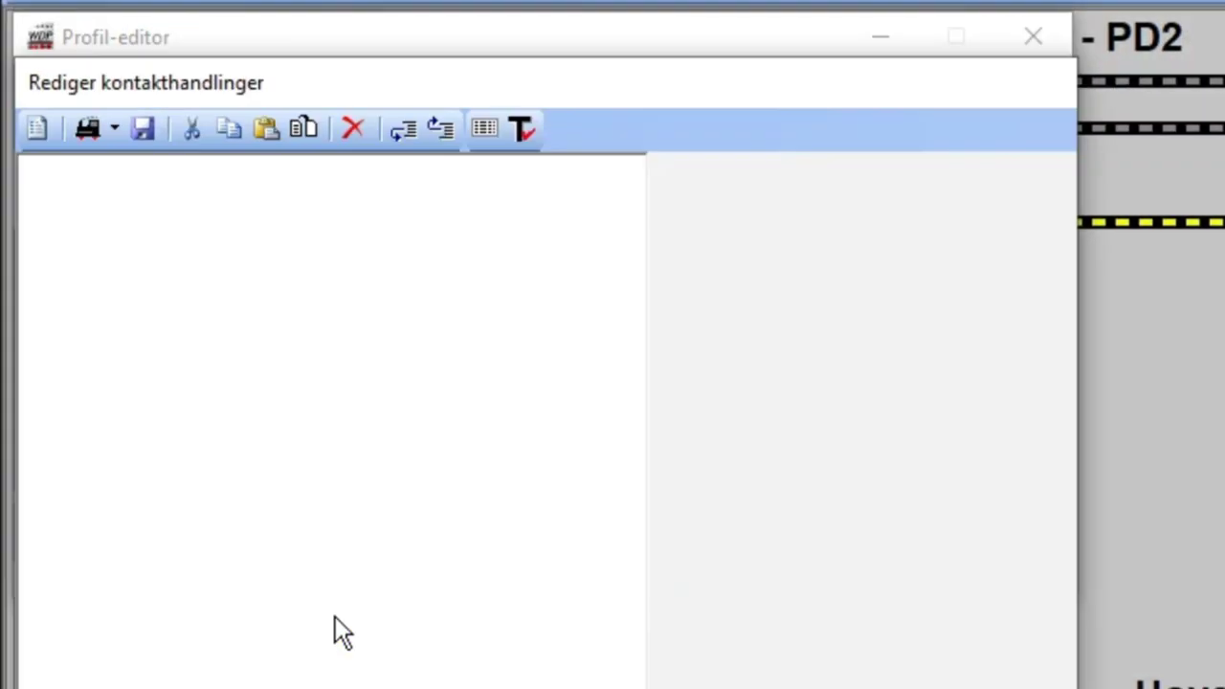
Generate the route's contact actions and add a new Køre-/Funktionskommando after the first action.
click(47, 120)
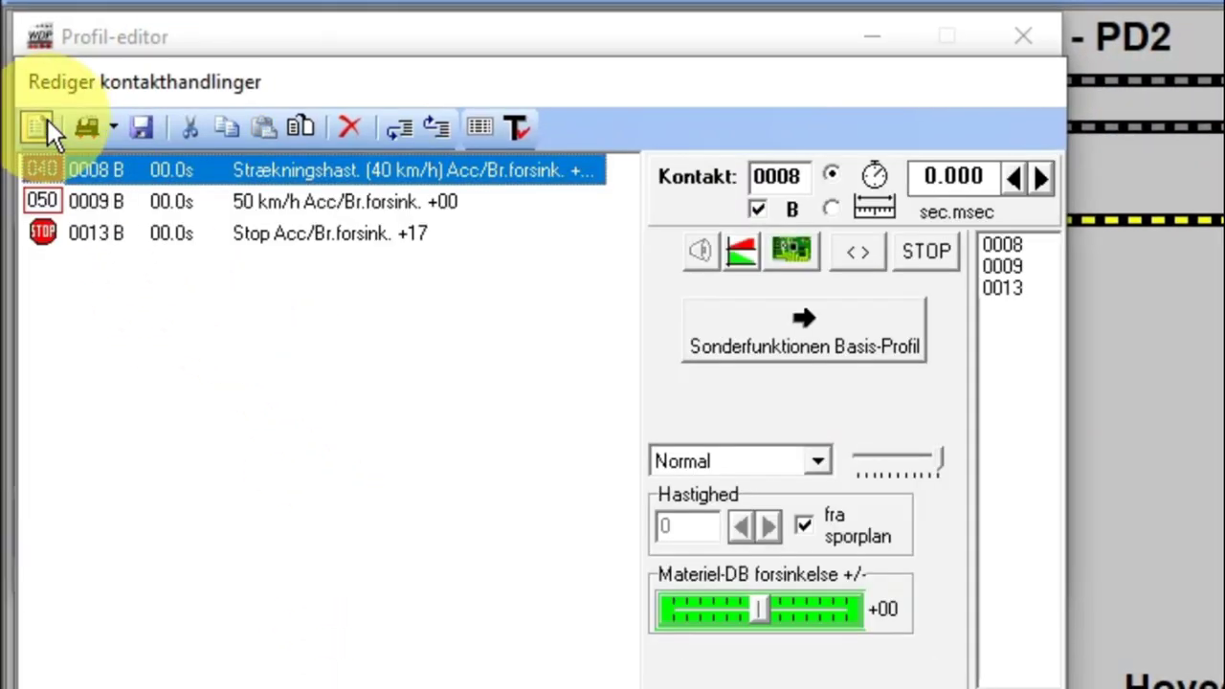
right_click(144, 164)
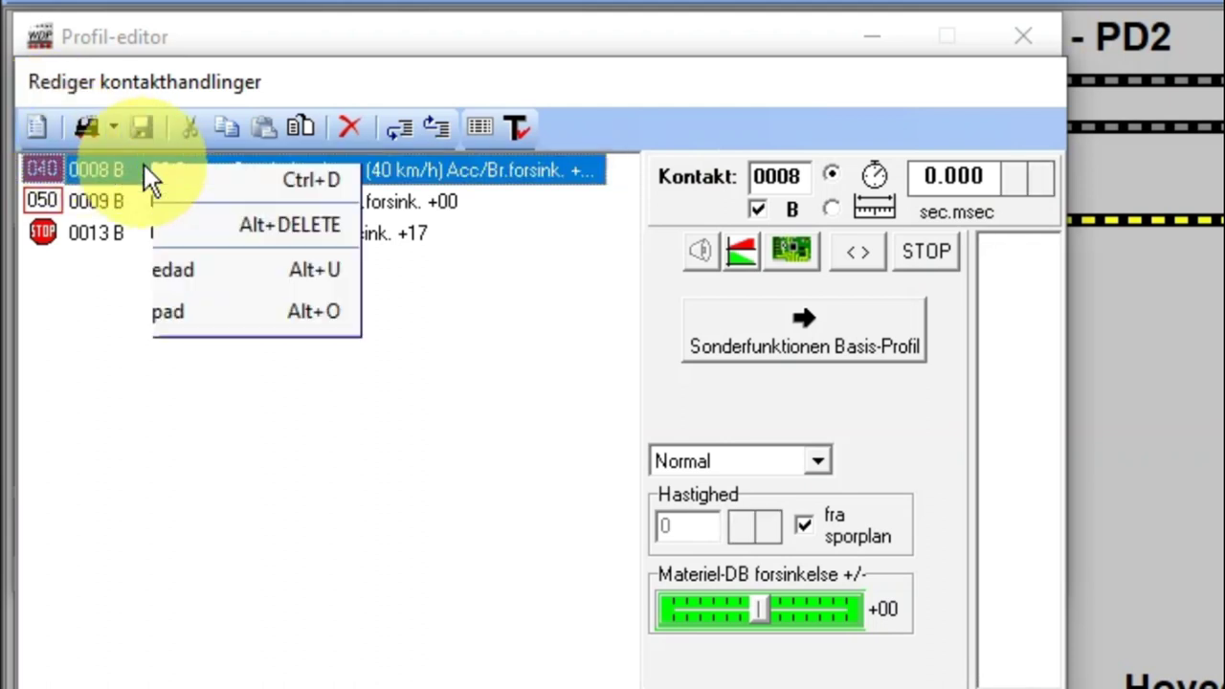
mouse_move(443, 187)
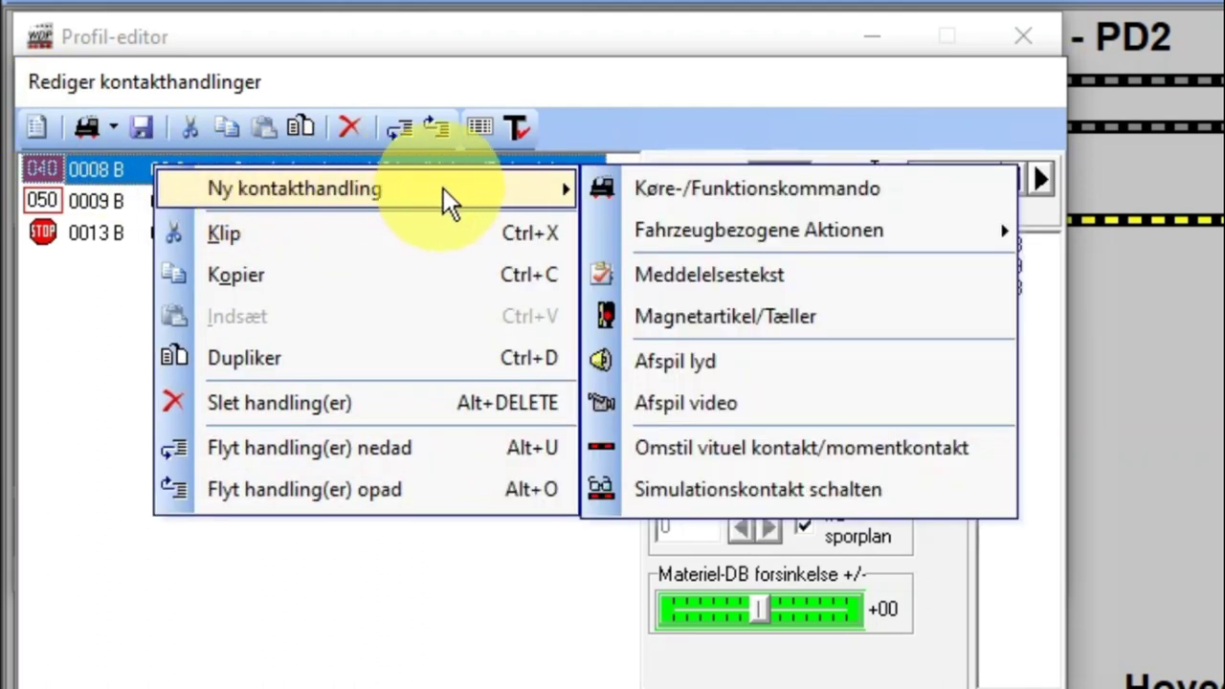
click(639, 192)
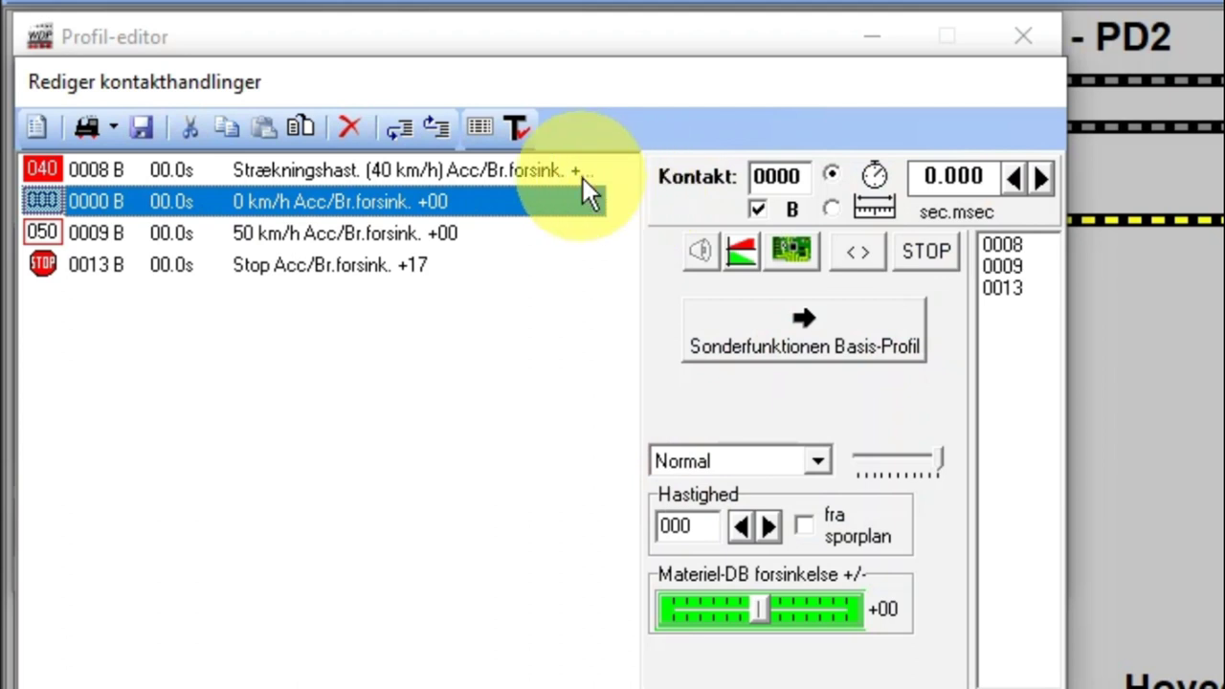
Move the new 0 km/h command to the start of the action list and assign it to contact 0008.
right_click(373, 203)
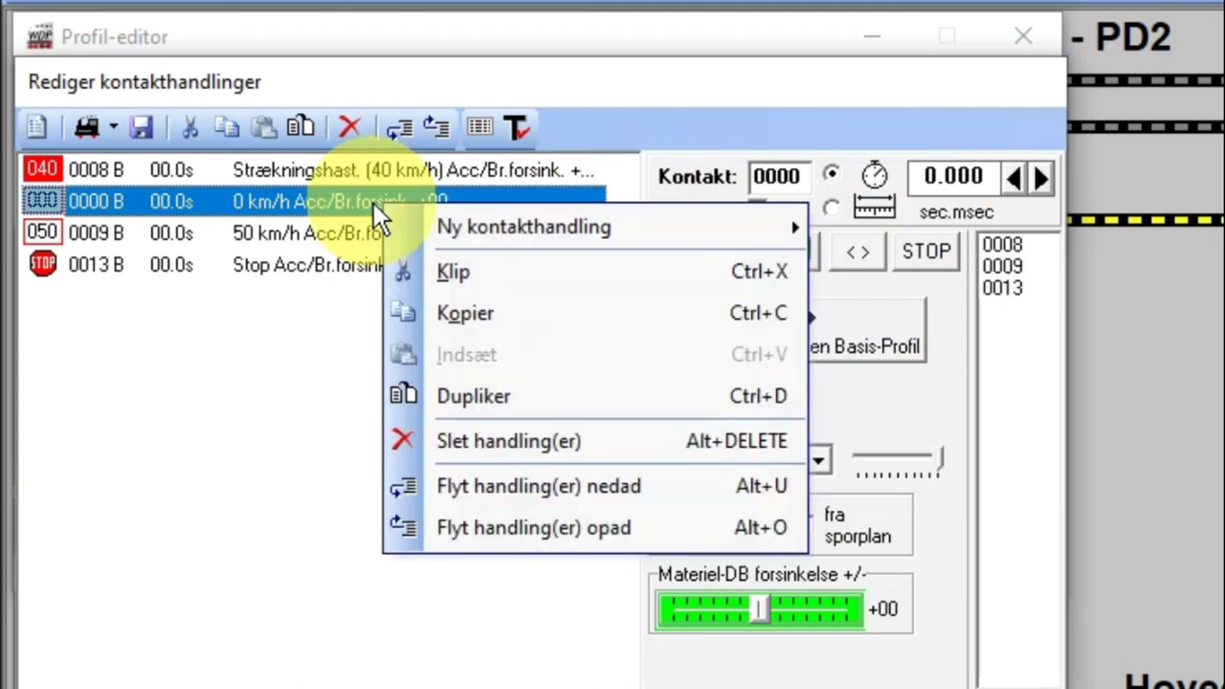
click(506, 522)
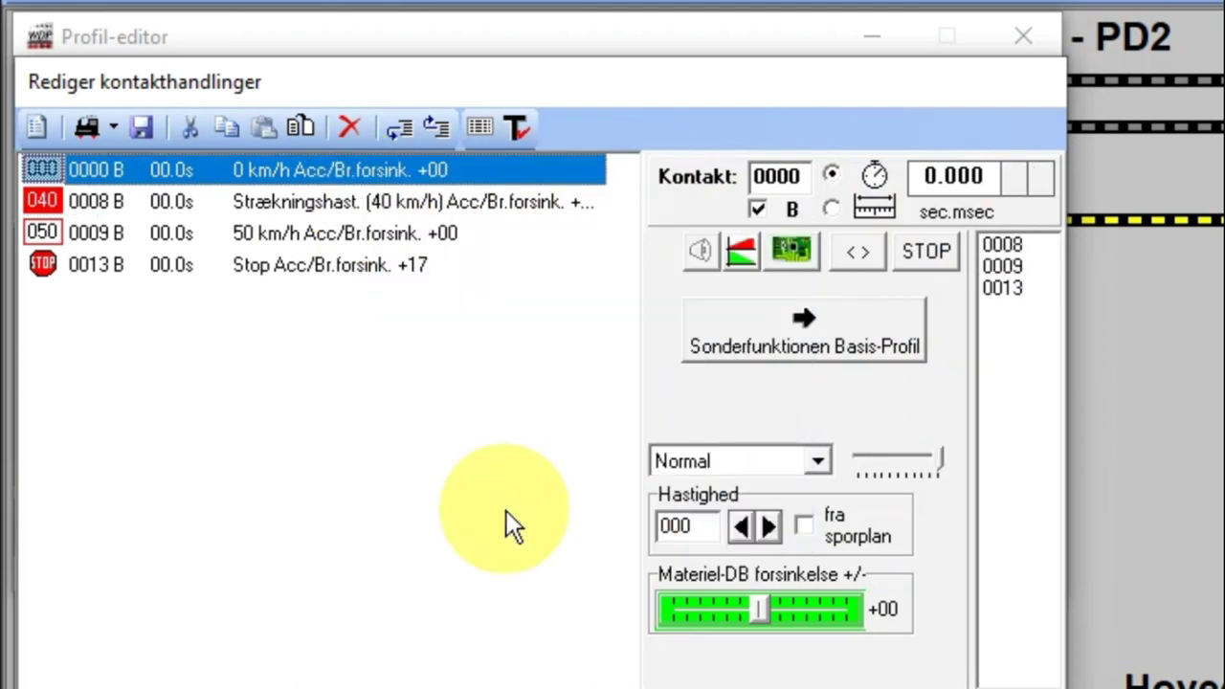
click(1006, 245)
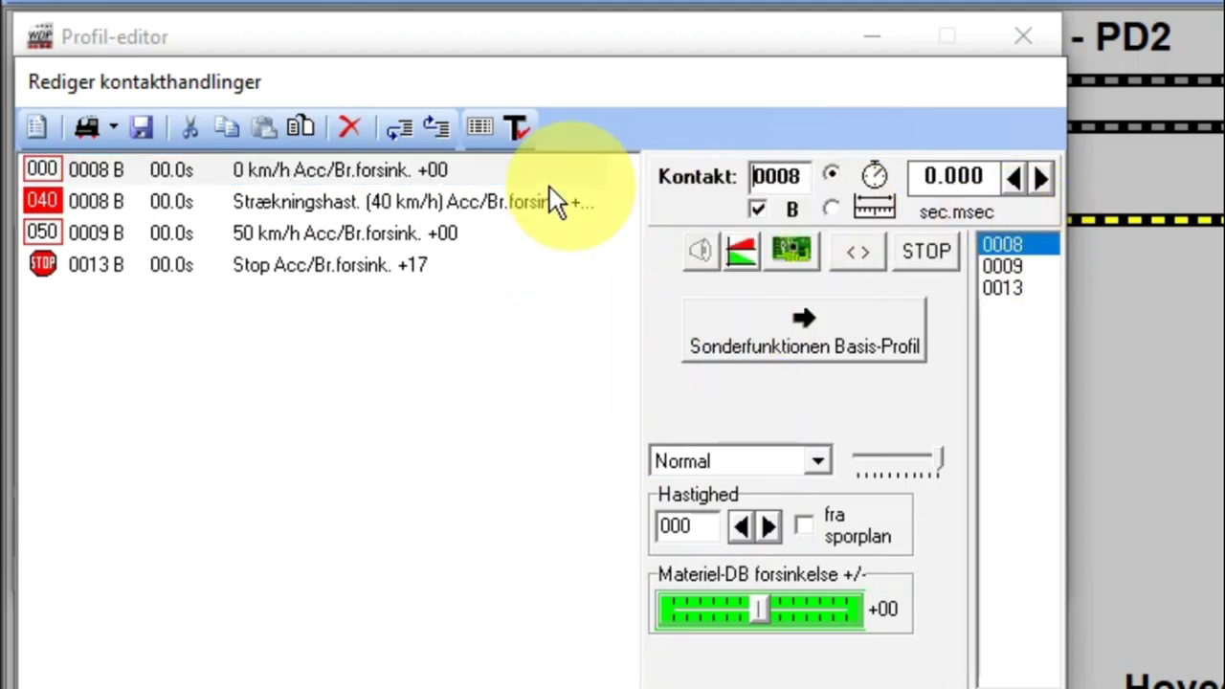
click(459, 170)
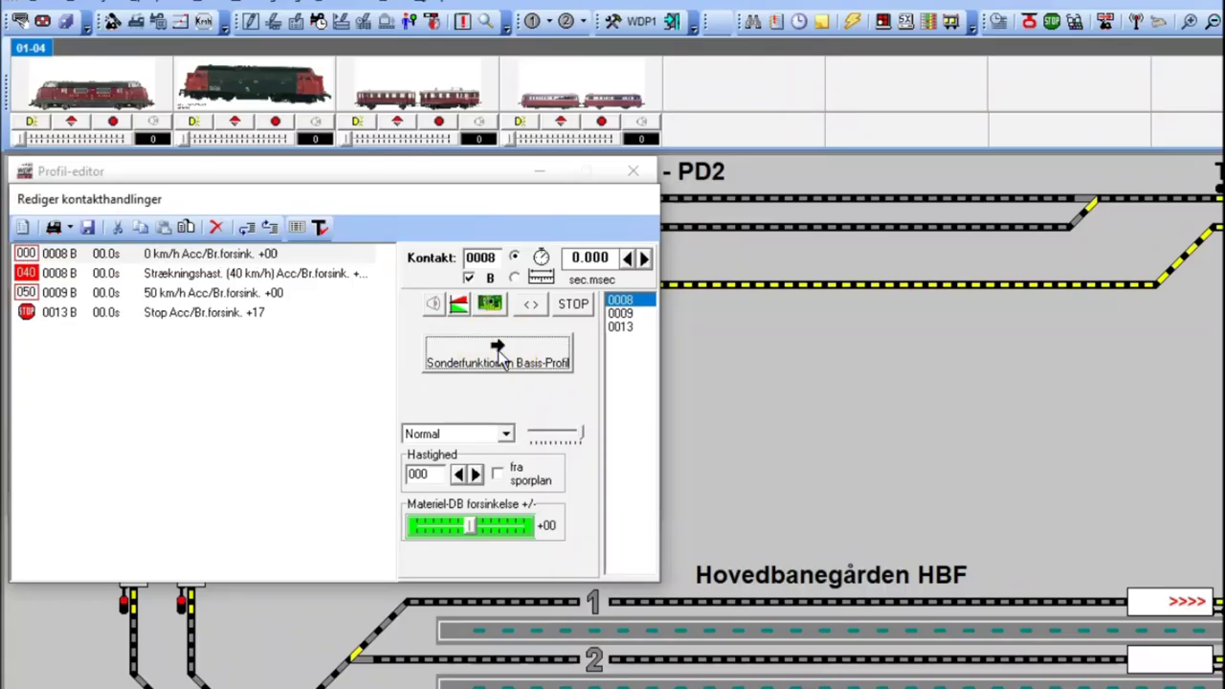
Show the special functions for the 0 km/h command and add Indvendig belysning to its Funktion ON list.
click(804, 330)
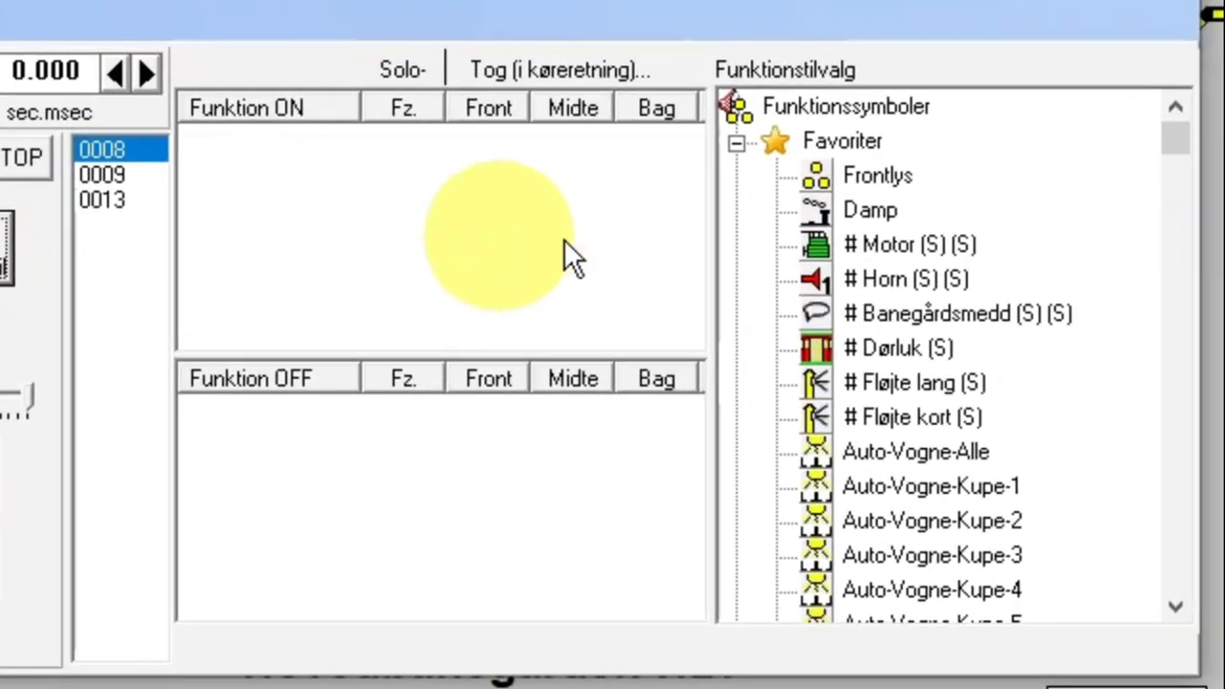
drag(1167, 141, 1192, 208)
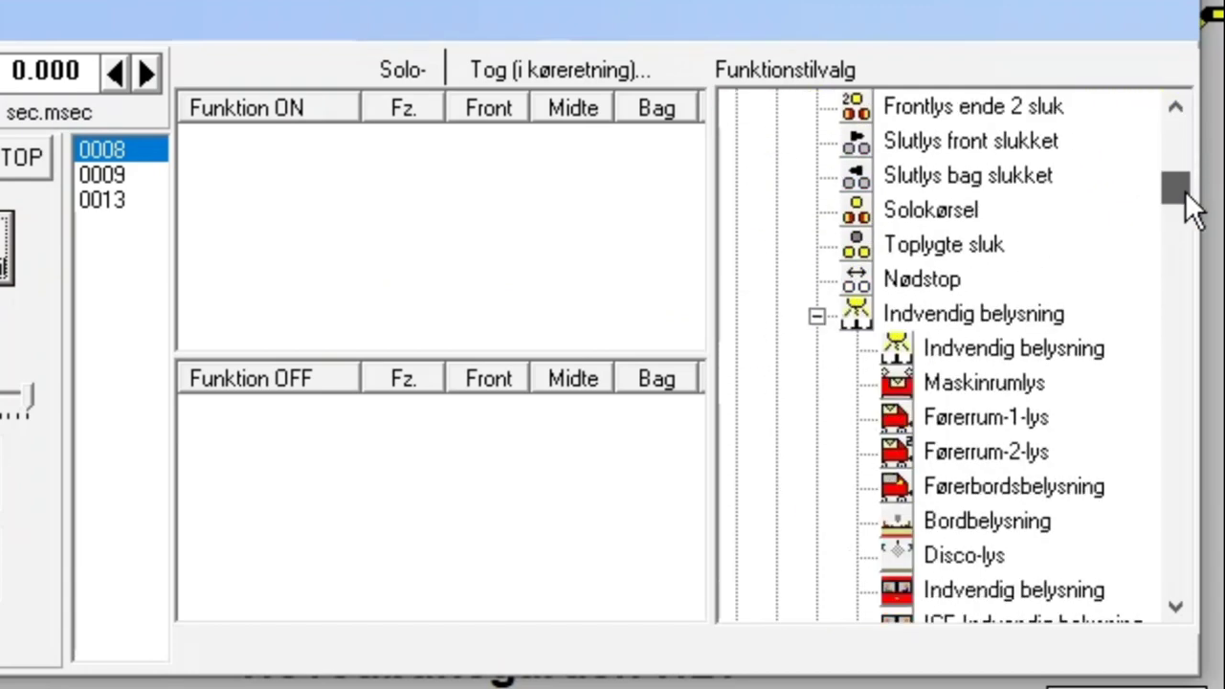
drag(469, 333, 270, 268)
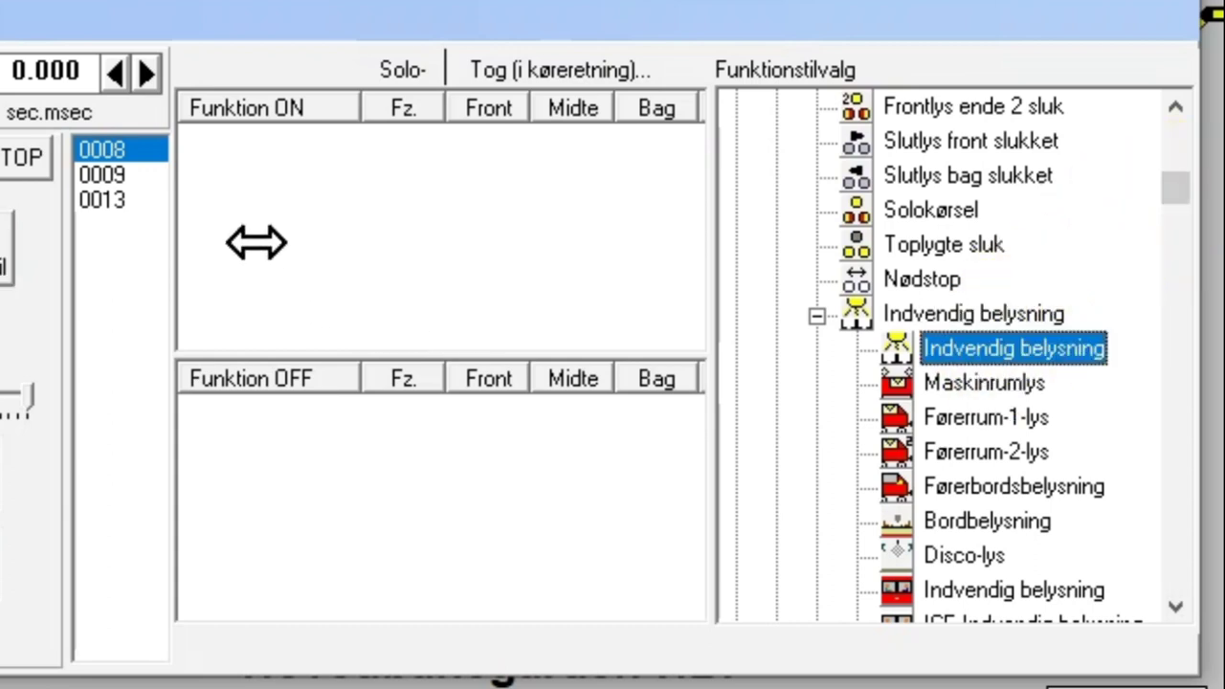
drag(237, 148, 236, 147)
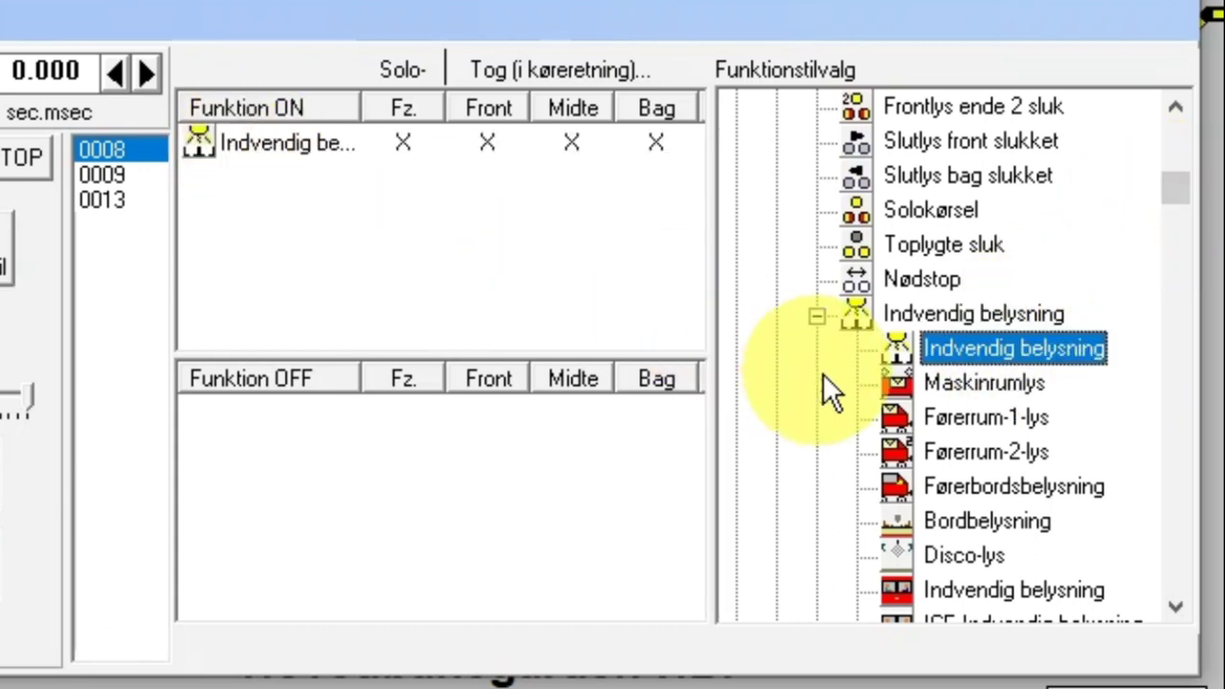
Add the Driftslyd/Motor (S) function from the Aggregat group to the same command's Funktion ON list.
scroll(861, 384, down, 1)
scroll(861, 385, down, 3)
scroll(859, 380, down, 10)
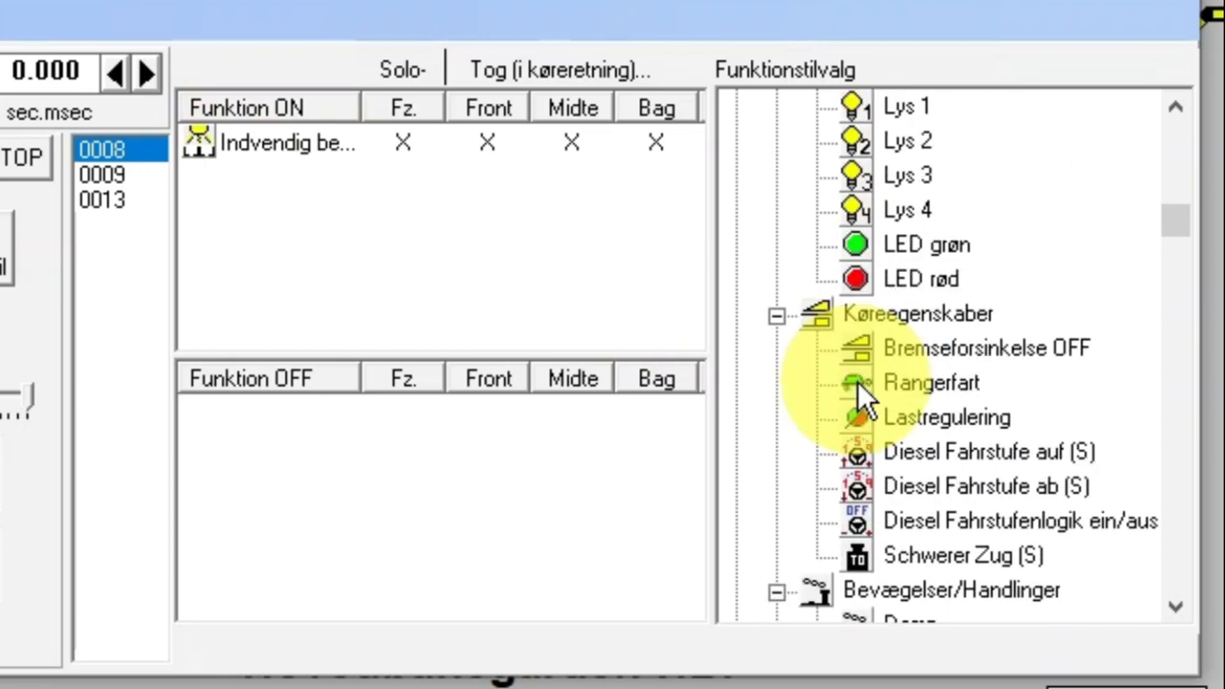
drag(1030, 492, 381, 448)
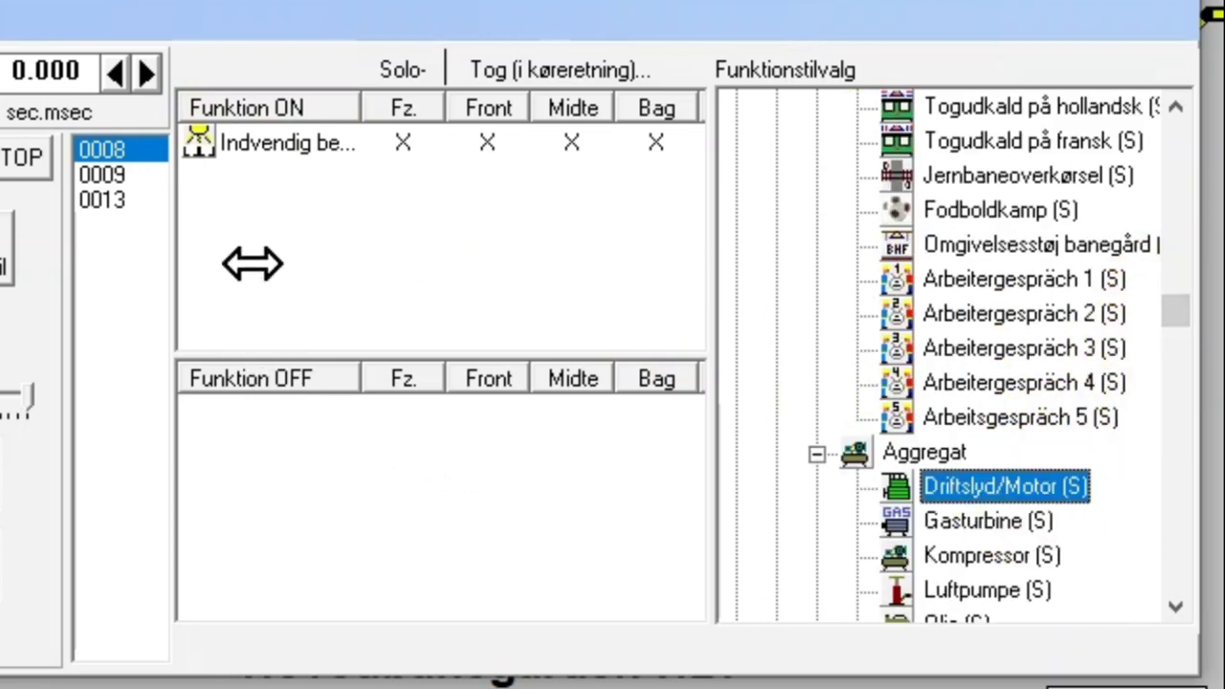
drag(226, 208, 228, 213)
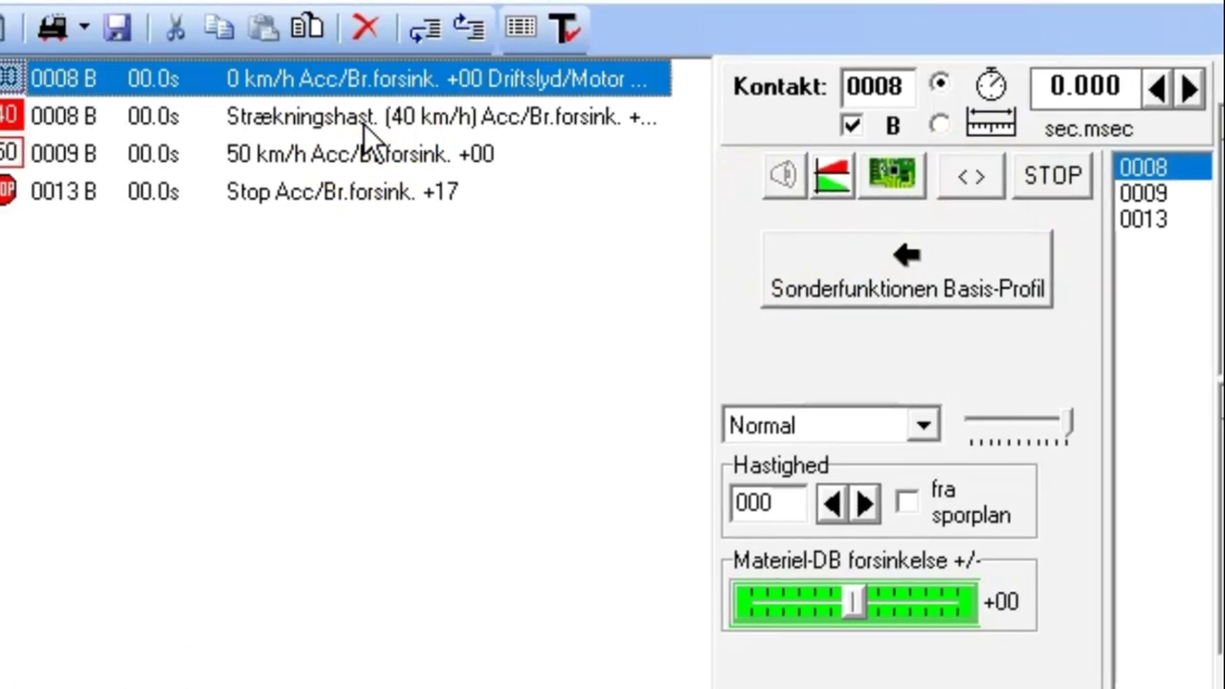
Set the delay of the Strækningshast. (40 km/h) action at contact 0008 to 3.000 seconds.
click(367, 117)
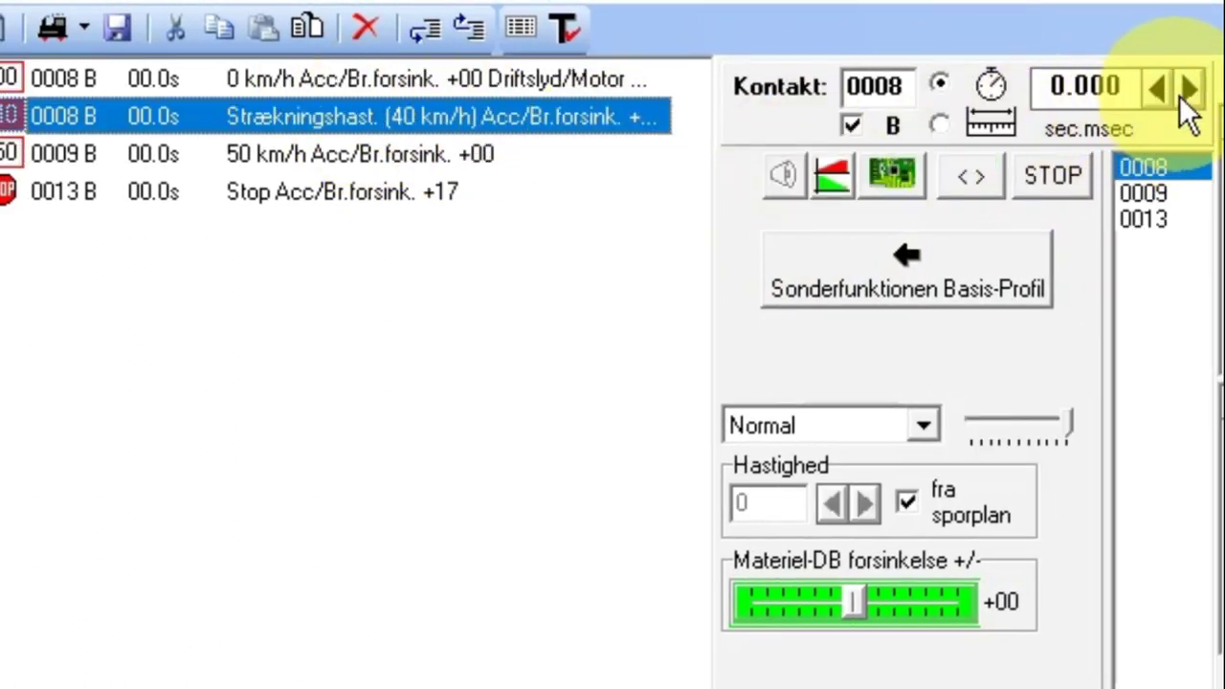
click(1189, 88)
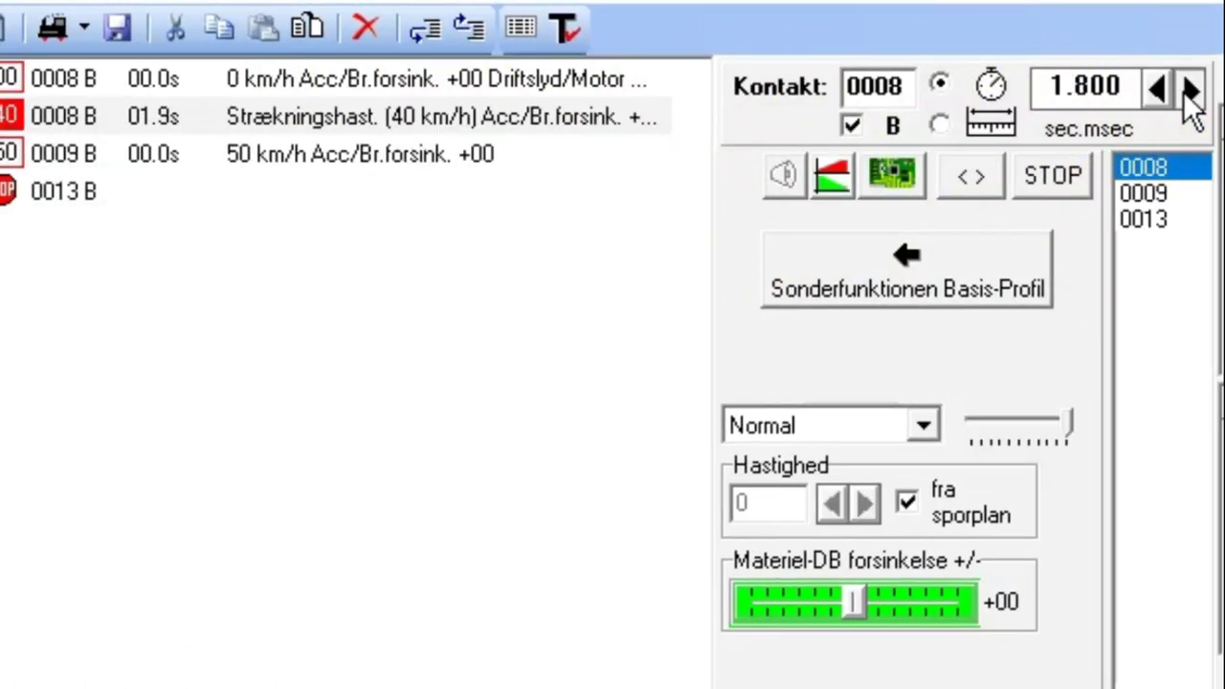
click(1189, 88)
click(1189, 88)
click(1189, 88)
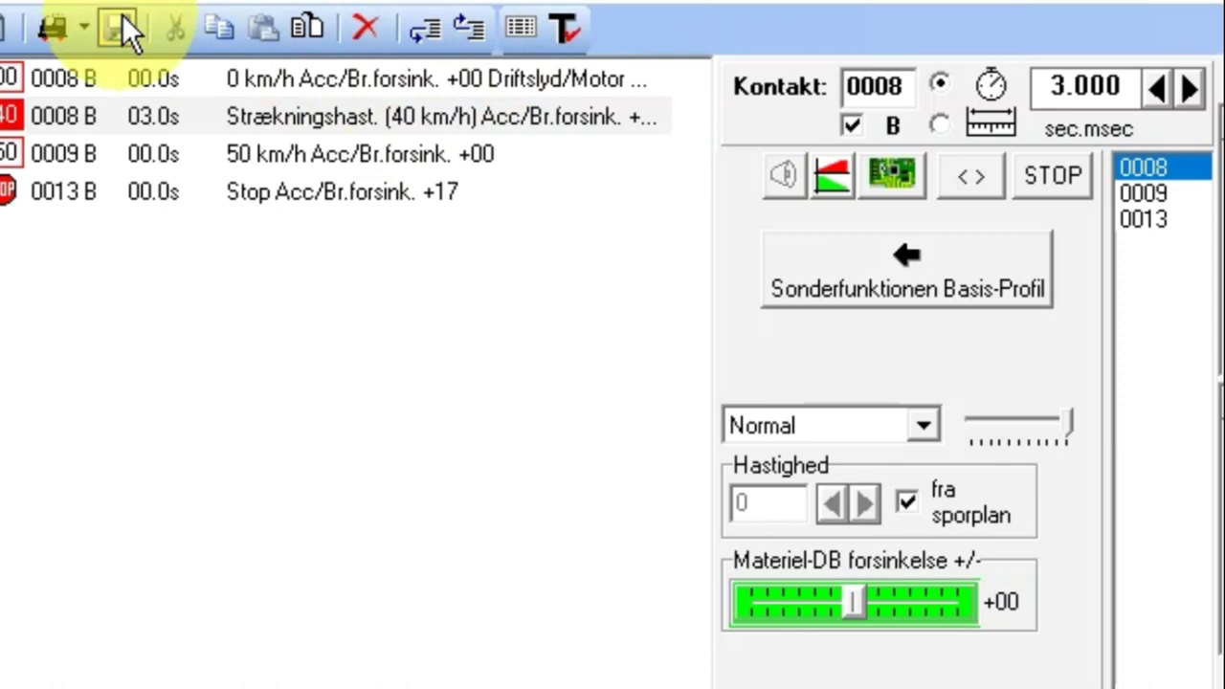
Add a new Køre-/Funktionskommando after the Stop action, assign it to contact 0013 and select it.
click(252, 189)
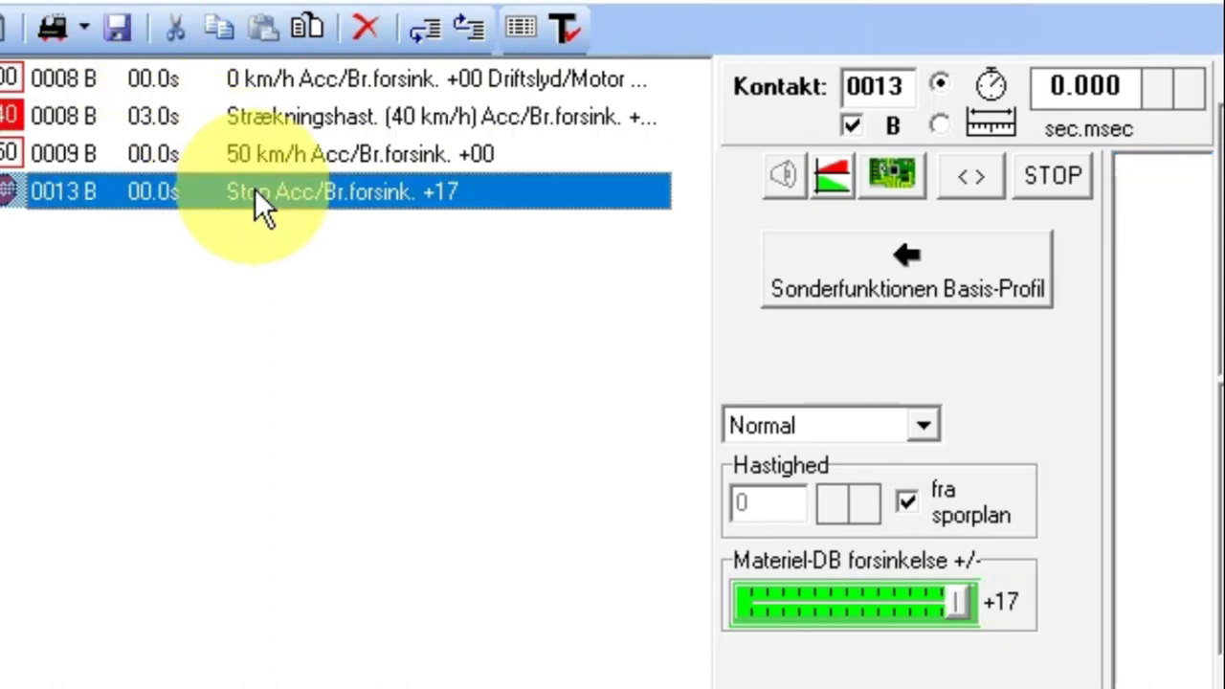
right_click(254, 188)
mouse_move(599, 216)
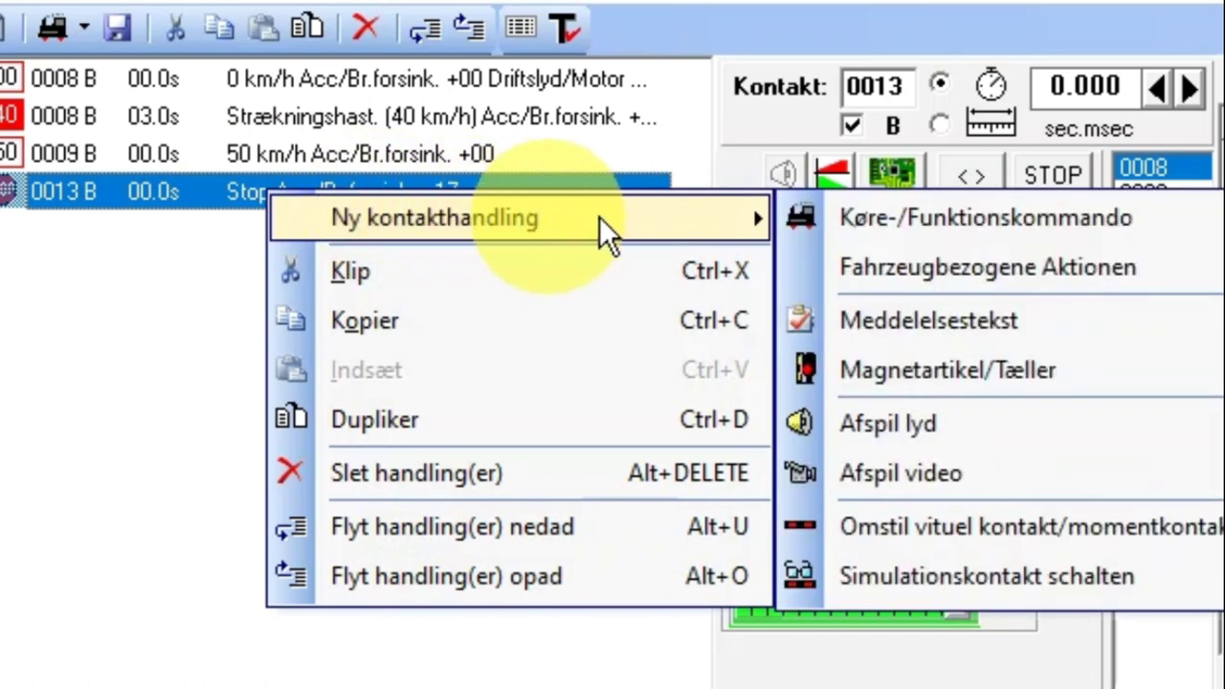
click(866, 216)
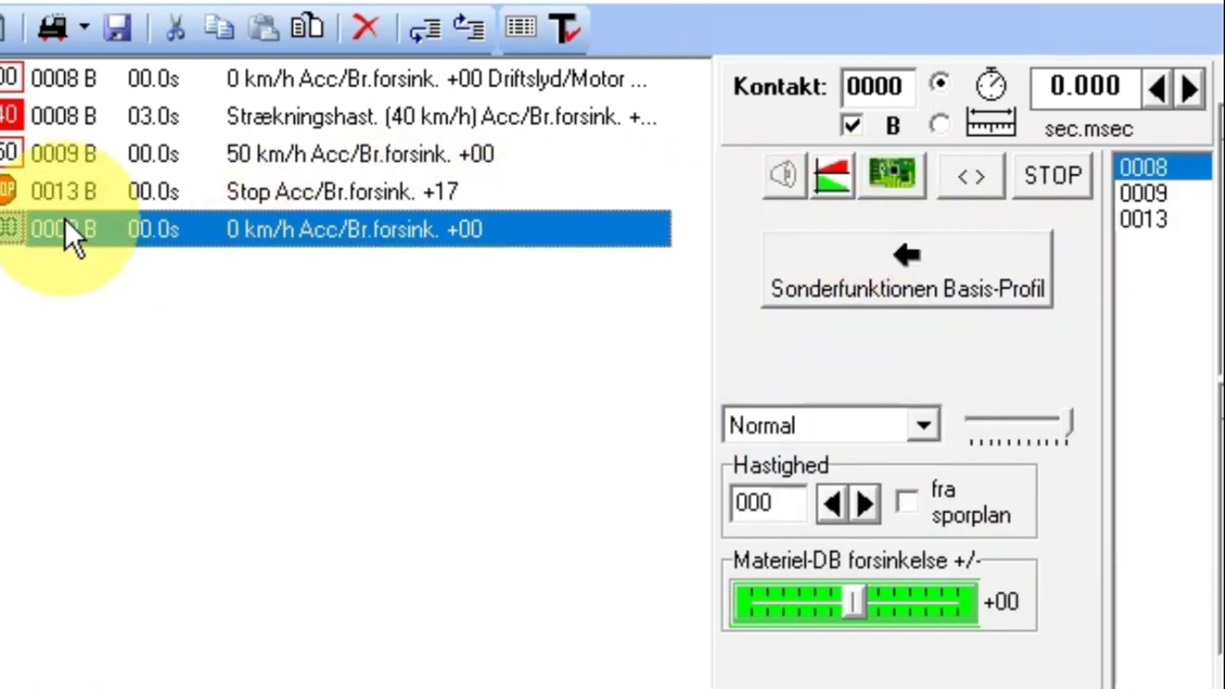
click(1142, 220)
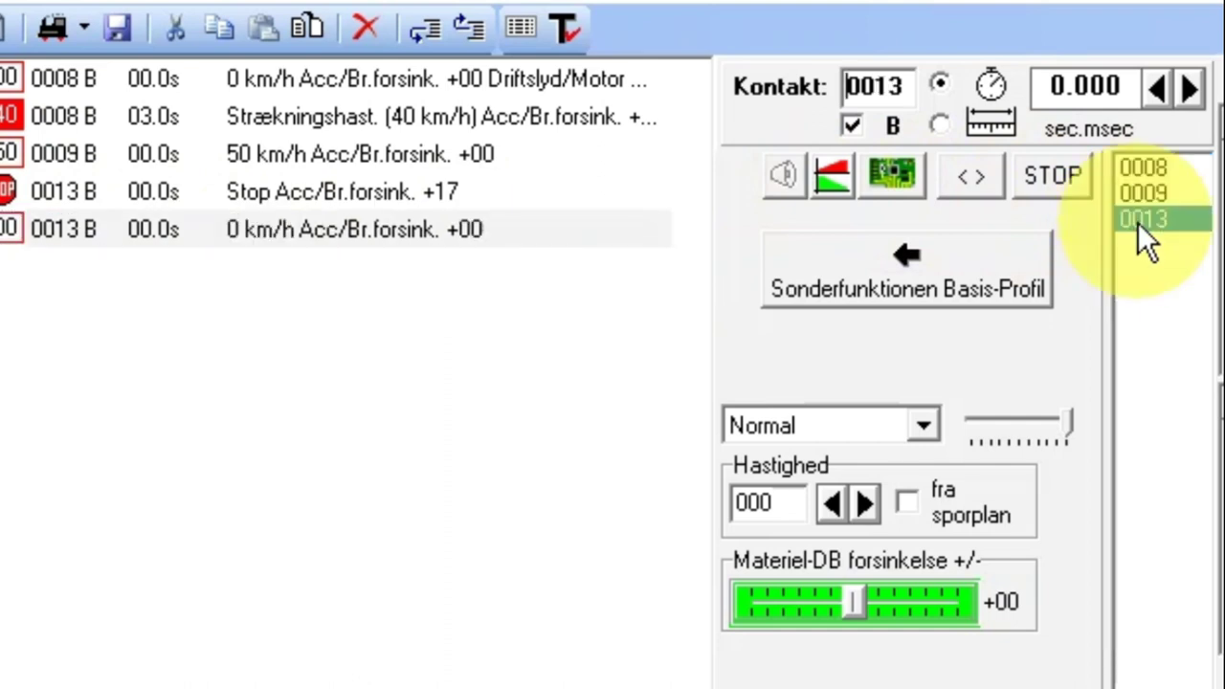
click(423, 236)
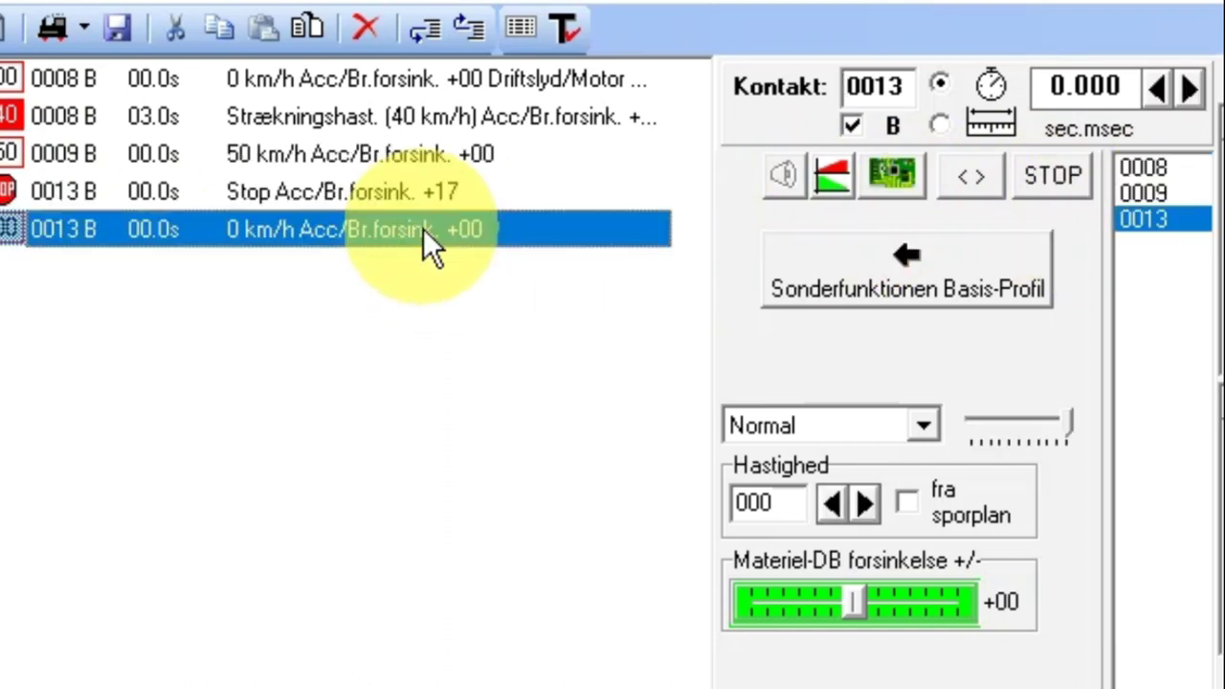
Set the delay of the 0 km/h command at contact 0013 to 3.000 seconds.
click(1192, 88)
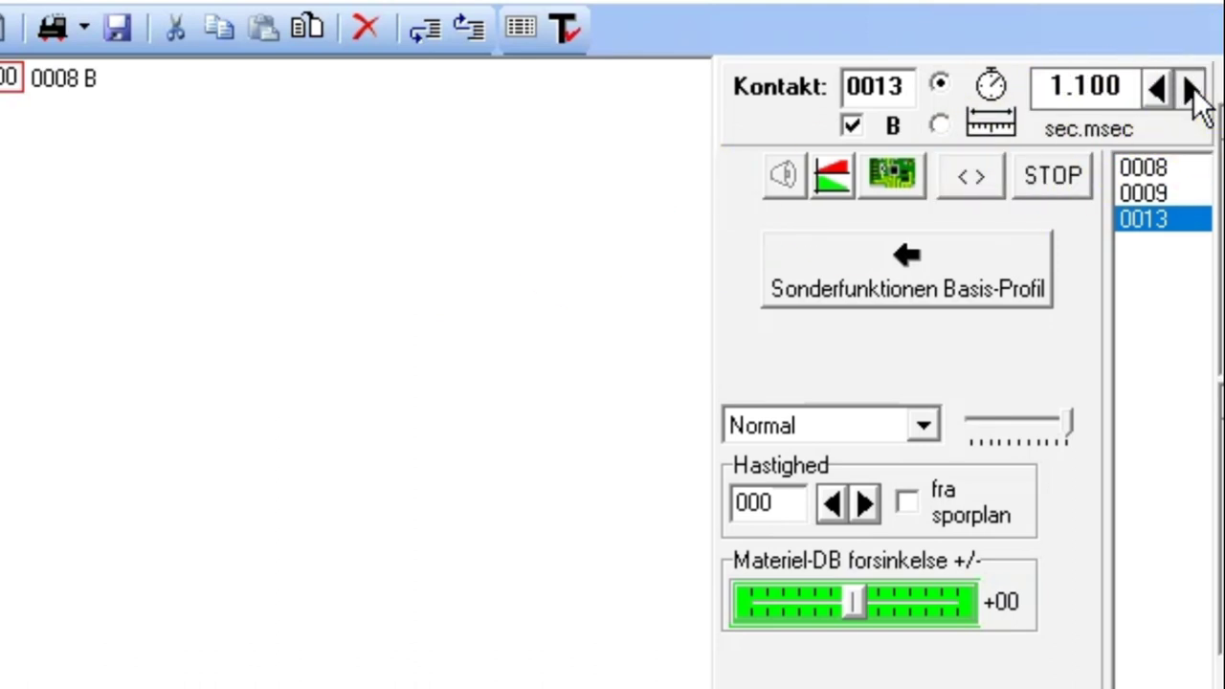
click(1191, 88)
click(1192, 88)
click(1191, 88)
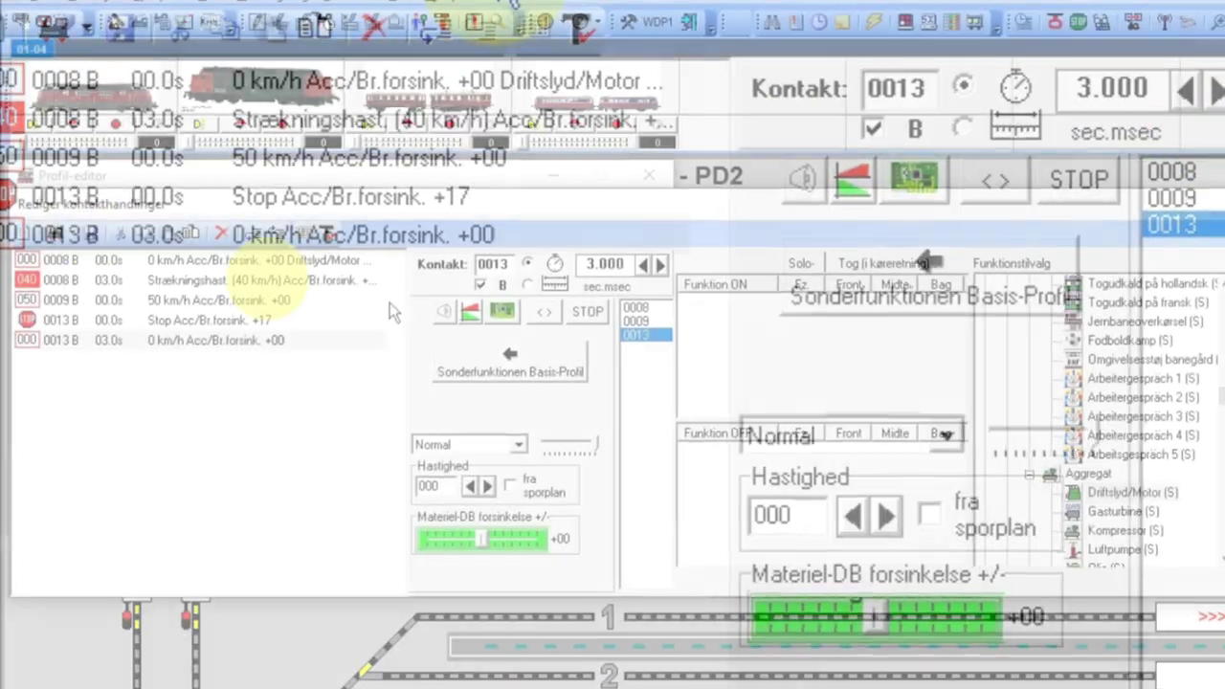
Add Driftslyd/Motor (S) from the Aggregat group to the Funktion OFF list of the 0 km/h command at contact 0013.
click(1134, 492)
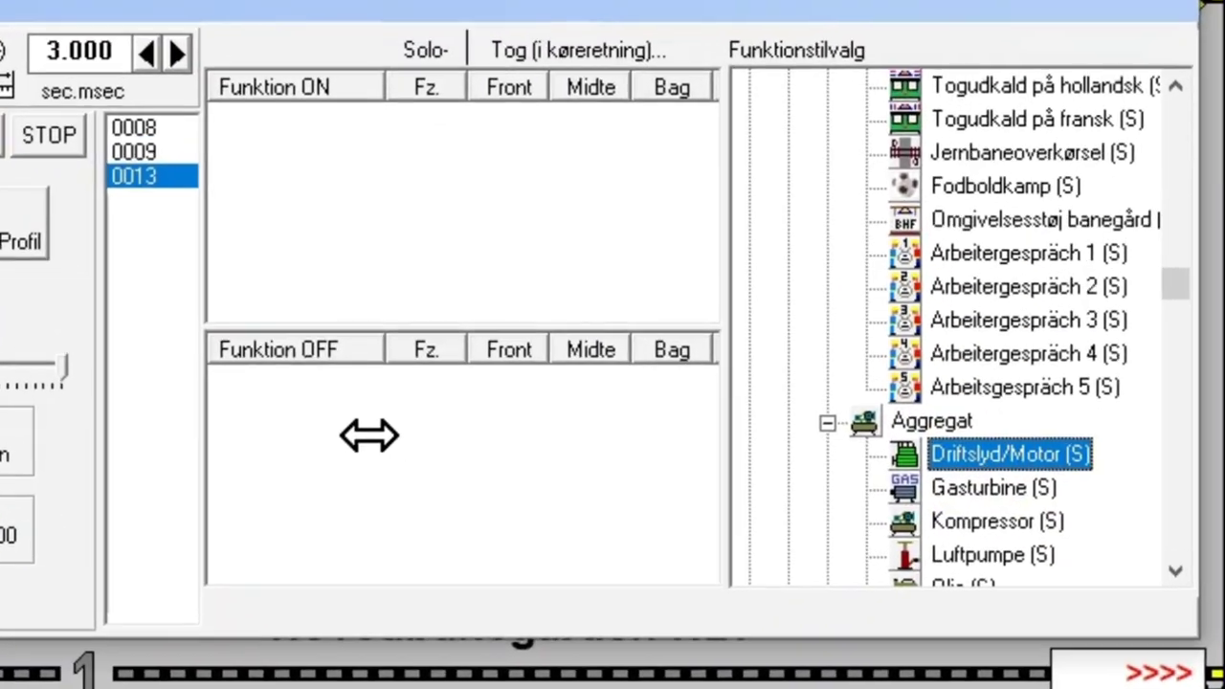
drag(369, 435, 451, 407)
click(939, 328)
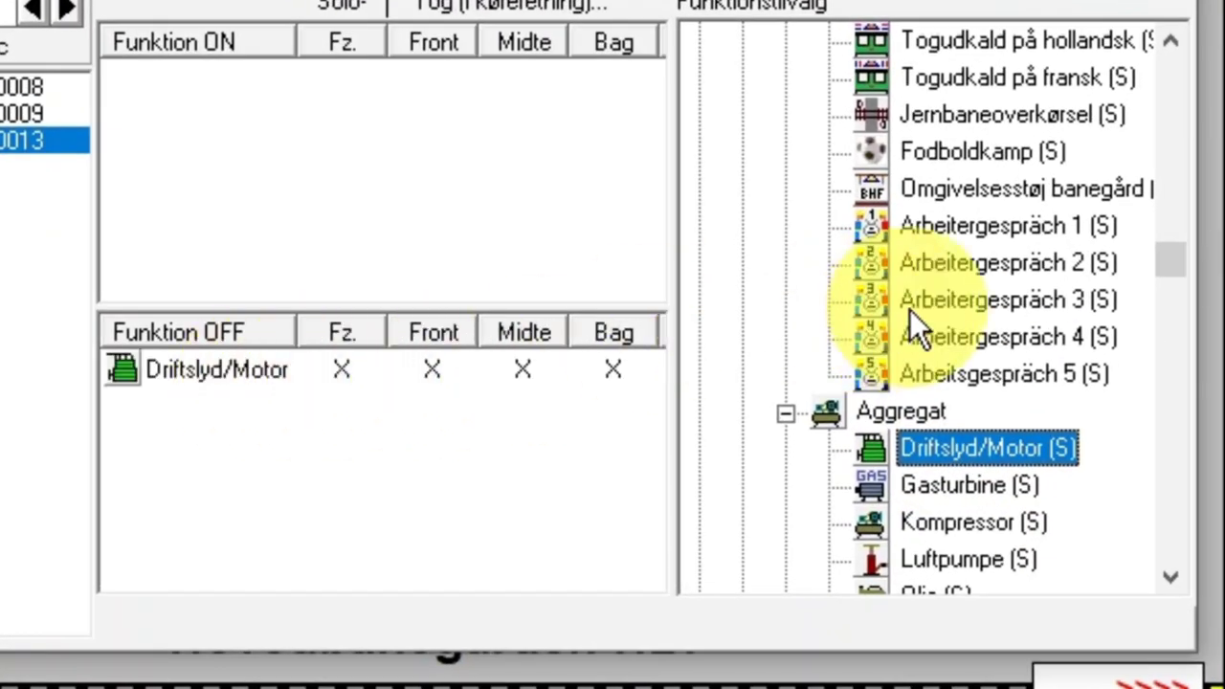
Add Indvendig belysning to the same command's Funktion OFF list and save the contact actions.
scroll(741, 246, up, 10)
scroll(766, 316, up, 1)
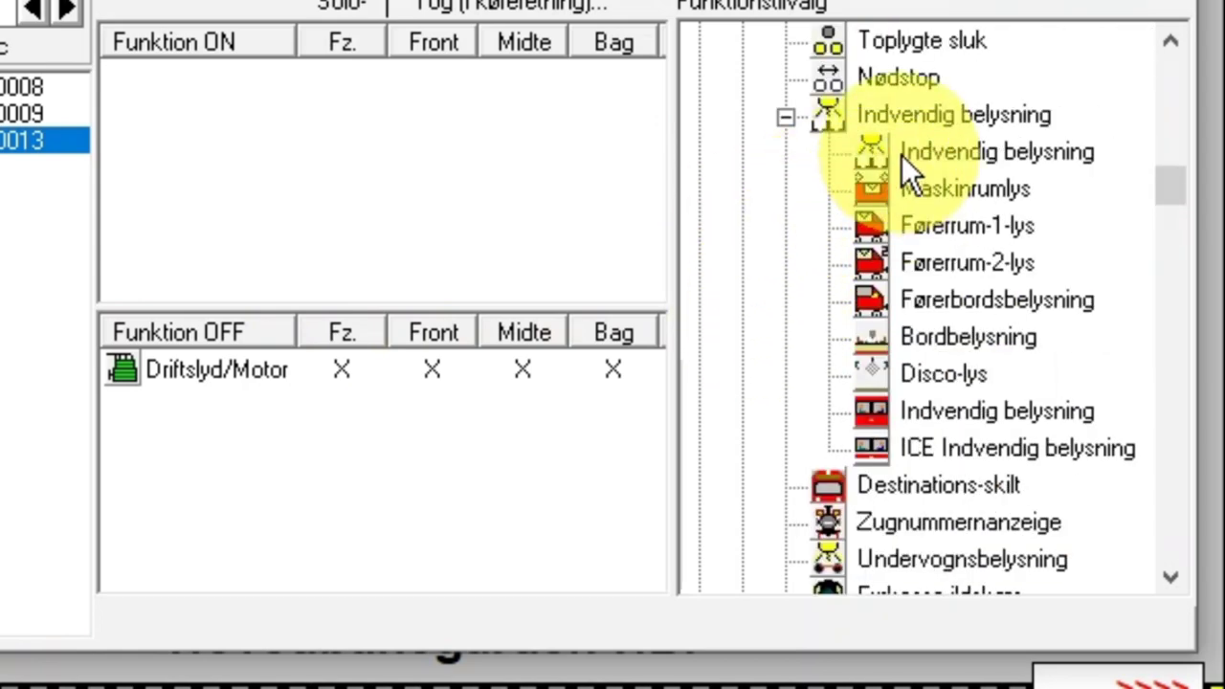
drag(901, 155, 346, 184)
drag(291, 434, 276, 433)
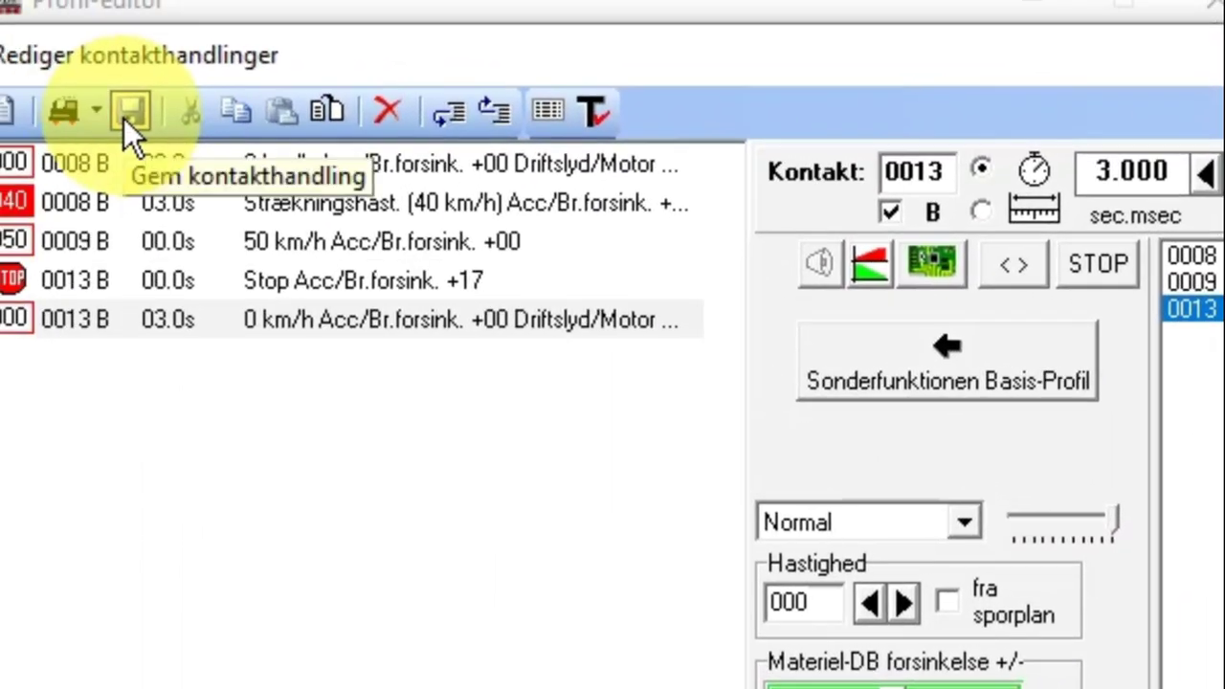
click(127, 113)
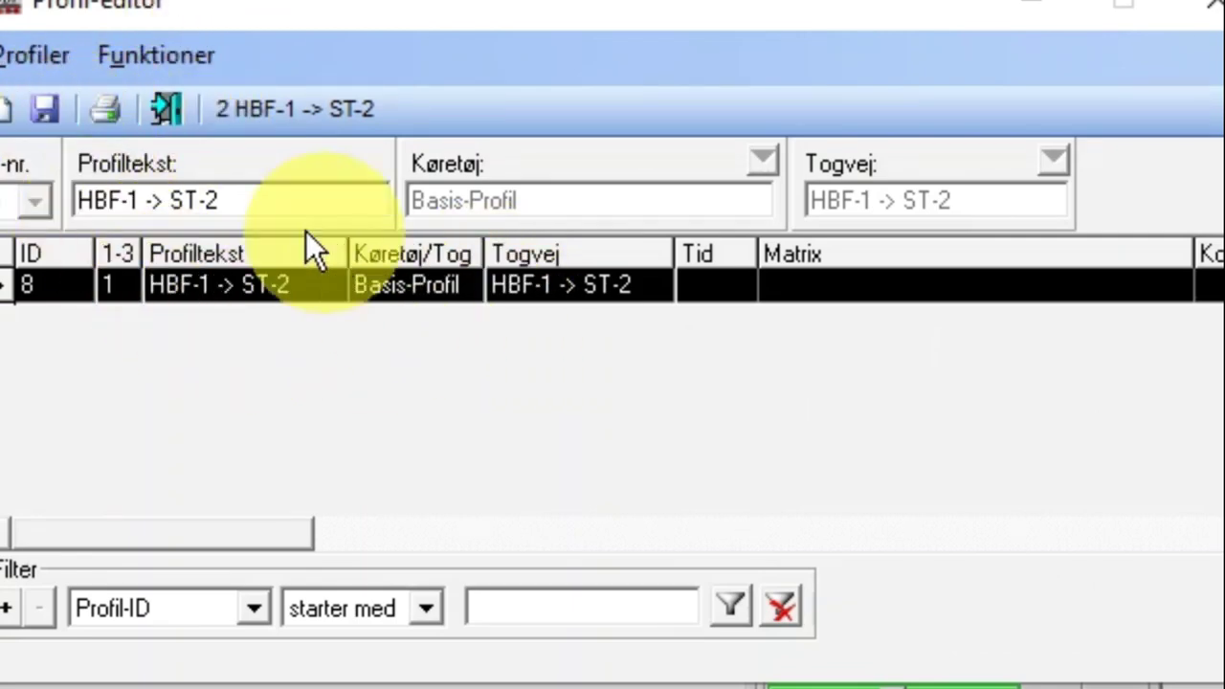
Create a new profile and choose HBF-2 -> ST-2 as its Togvej.
click(7, 114)
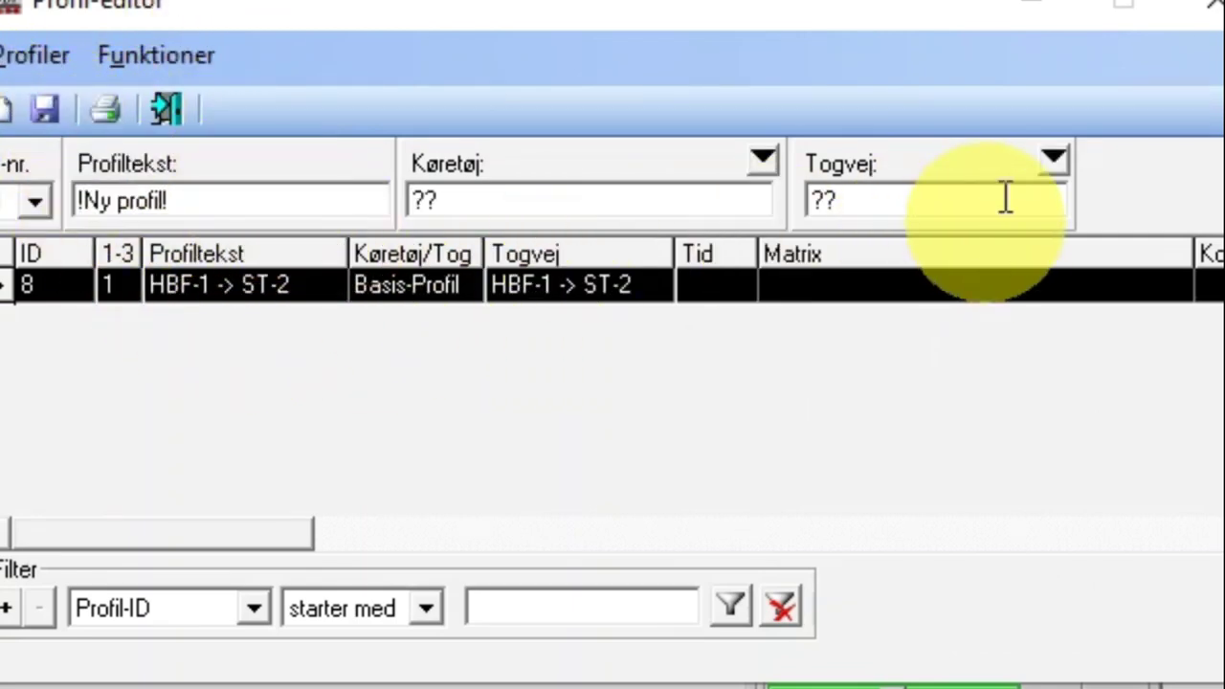
click(1049, 157)
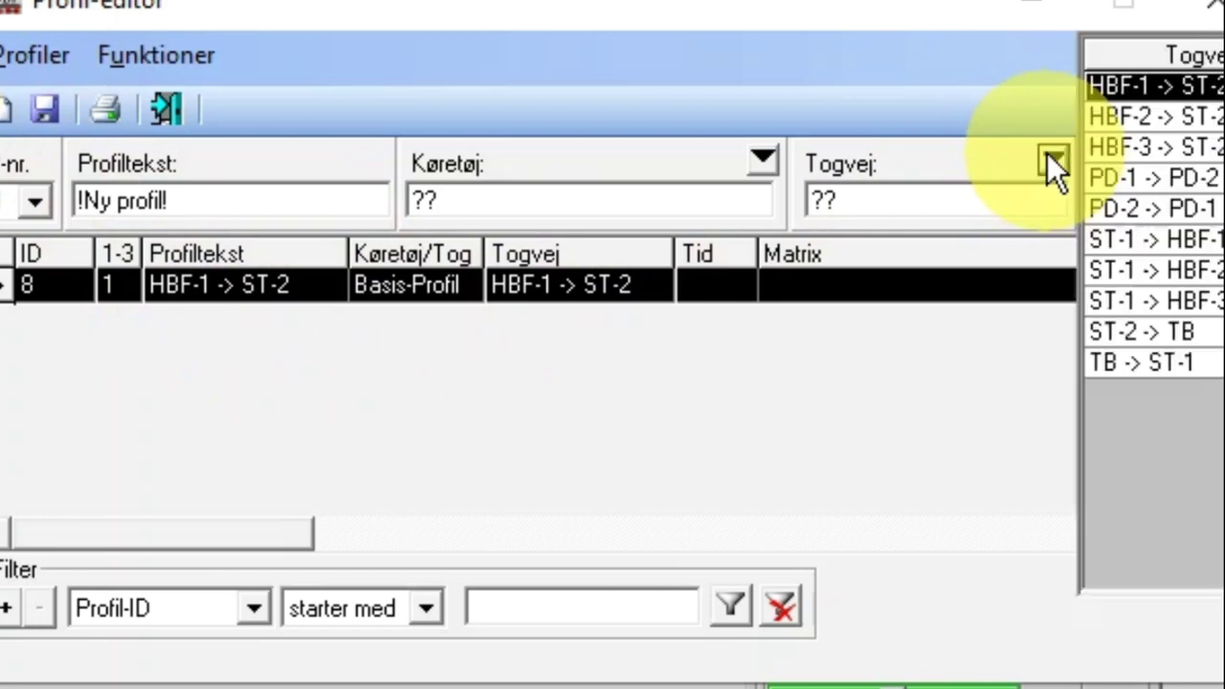
click(1121, 118)
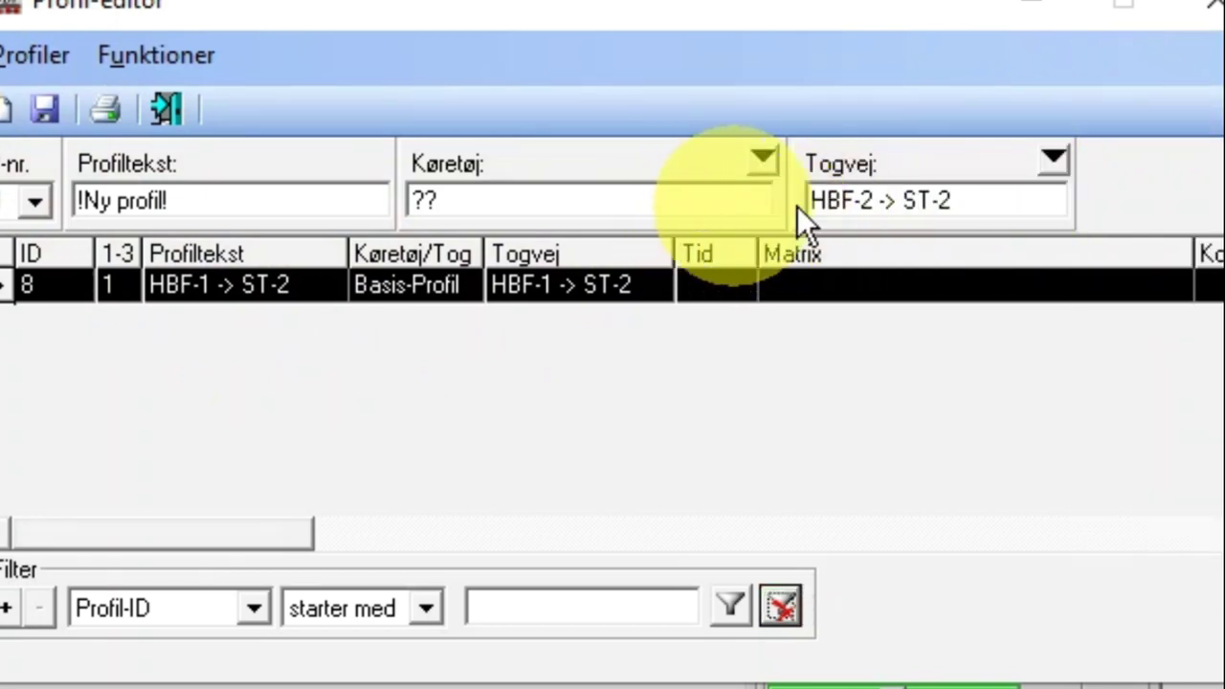
Copy the route name HBF-2 -> ST-2 into the new profile's Profiltekst and open the Køretøj list.
drag(976, 191, 769, 184)
key(ctrl+c)
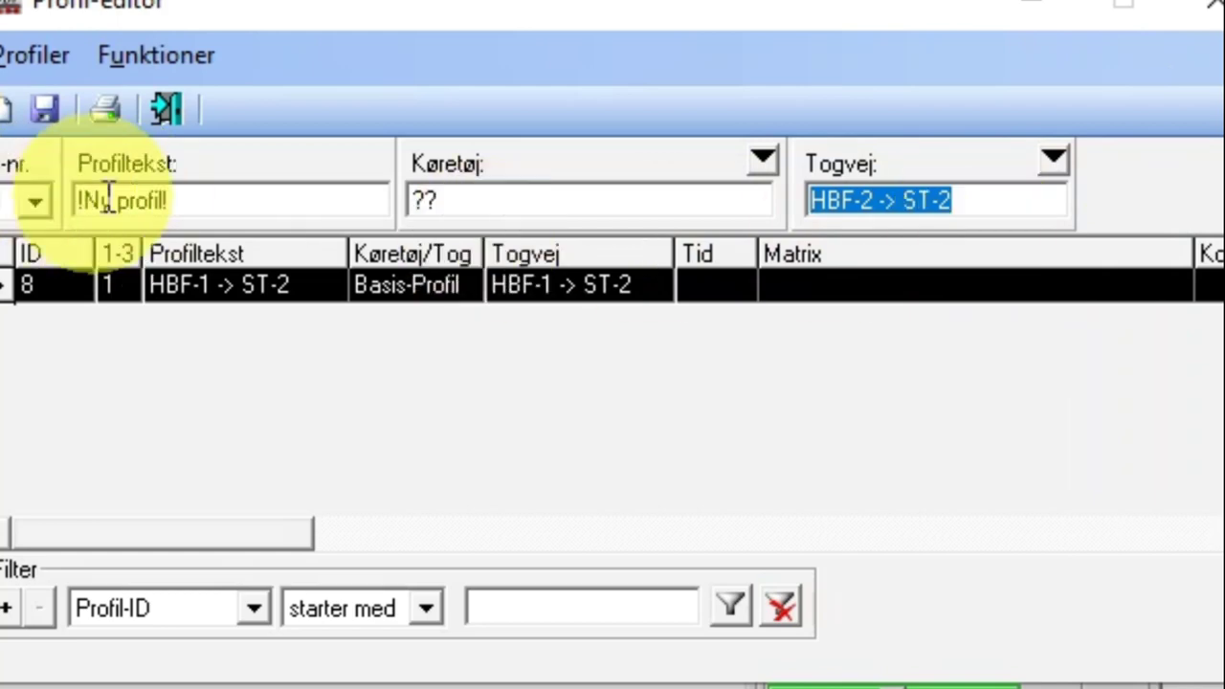
drag(170, 201, 29, 201)
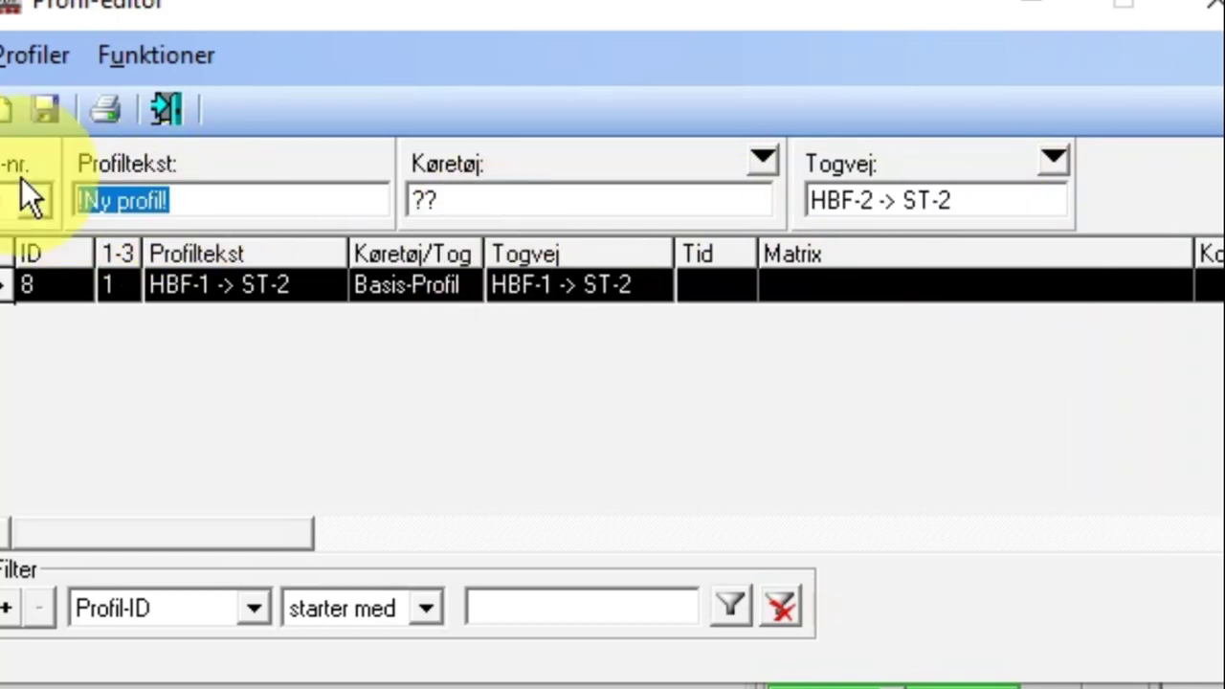
key(ctrl+v)
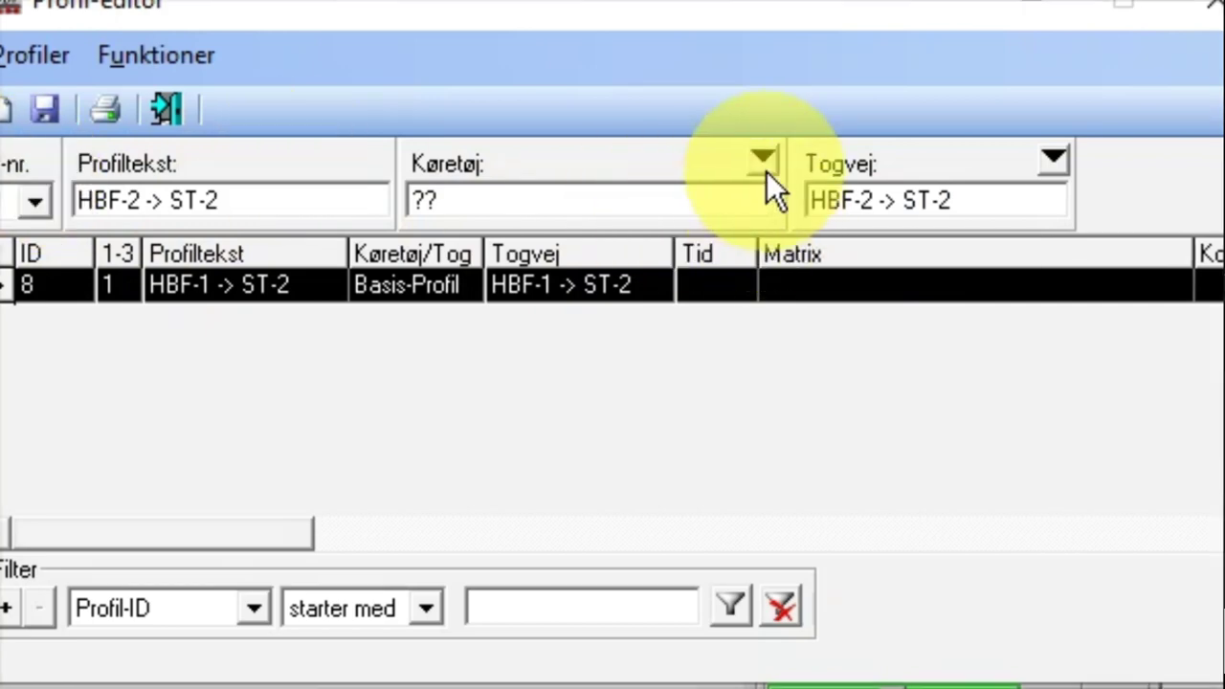
click(762, 163)
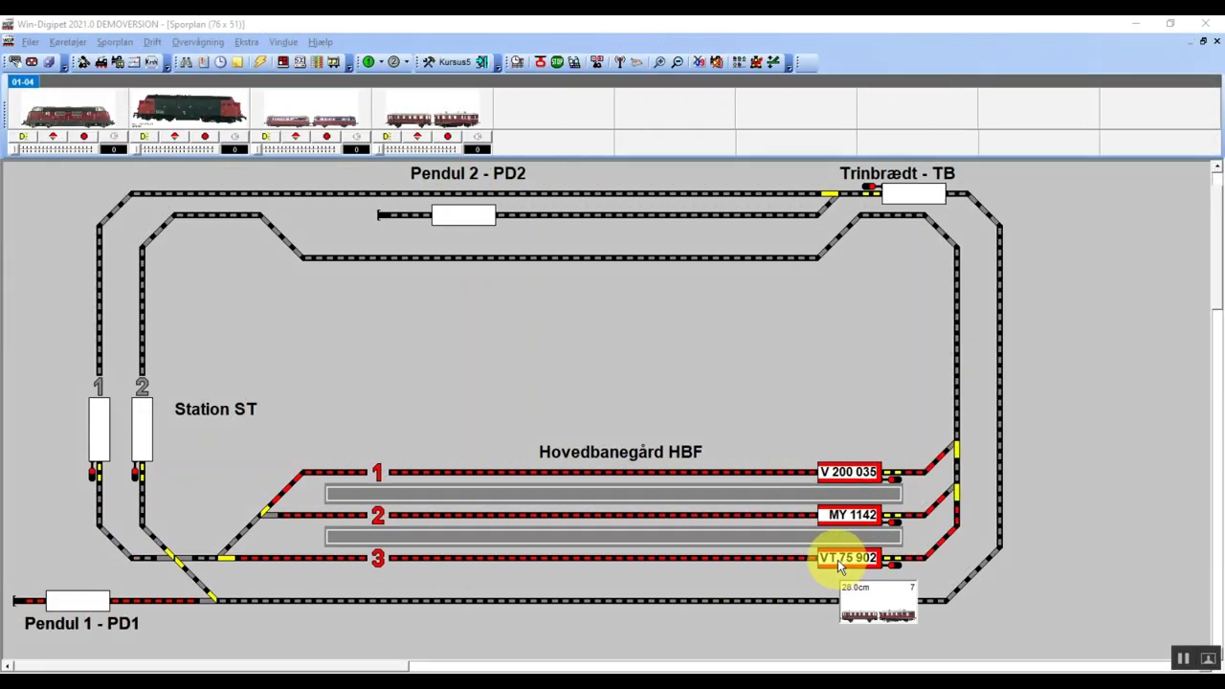
Set train VT 75 902 on HBF track 3 as start and Station ST track 2 as destination, and run the route with Profil 1.
right_click(840, 567)
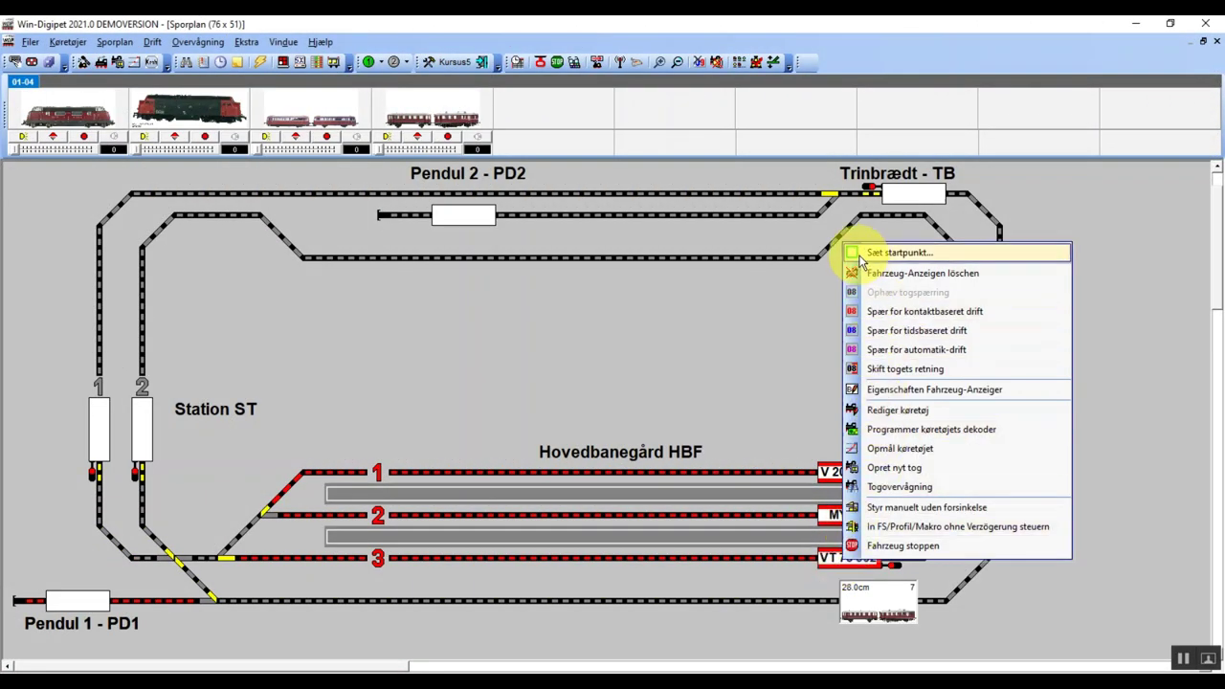
click(862, 254)
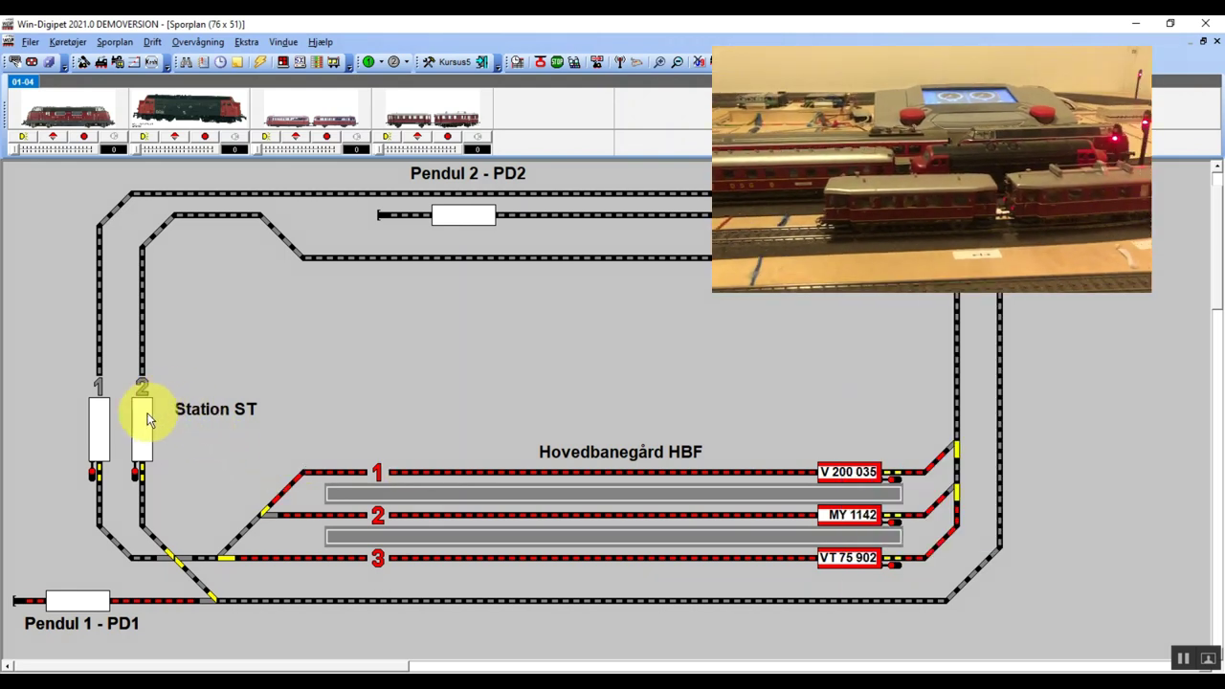
right_click(144, 417)
click(172, 422)
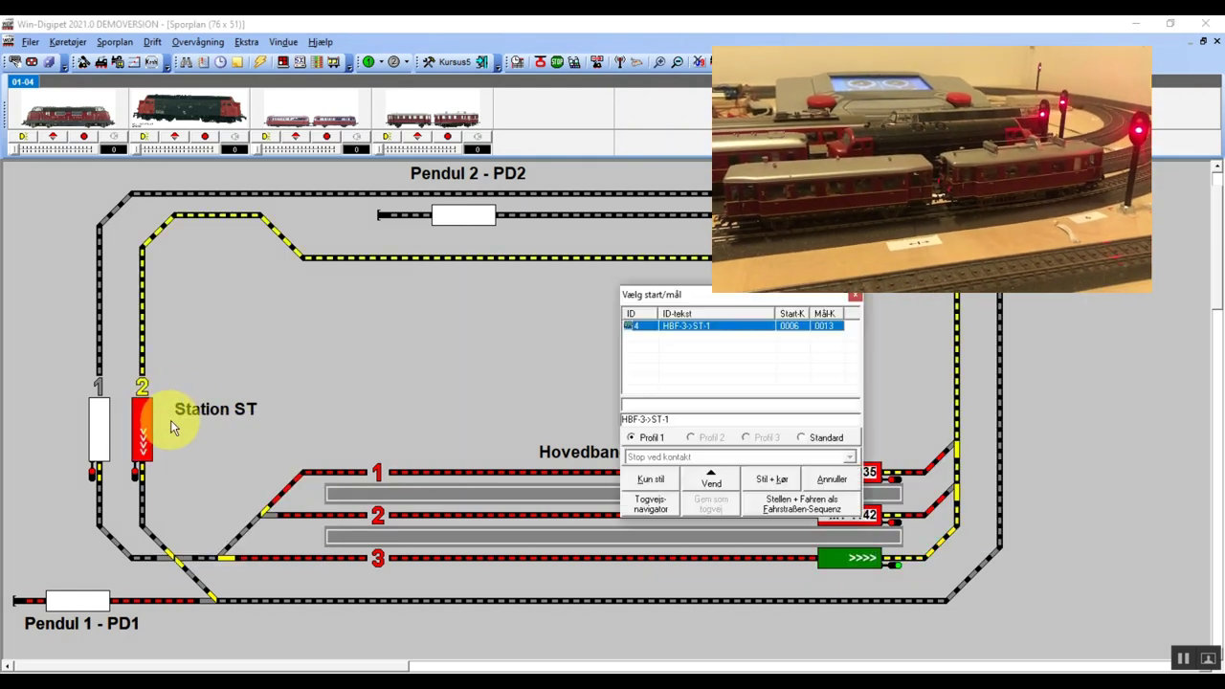
click(791, 485)
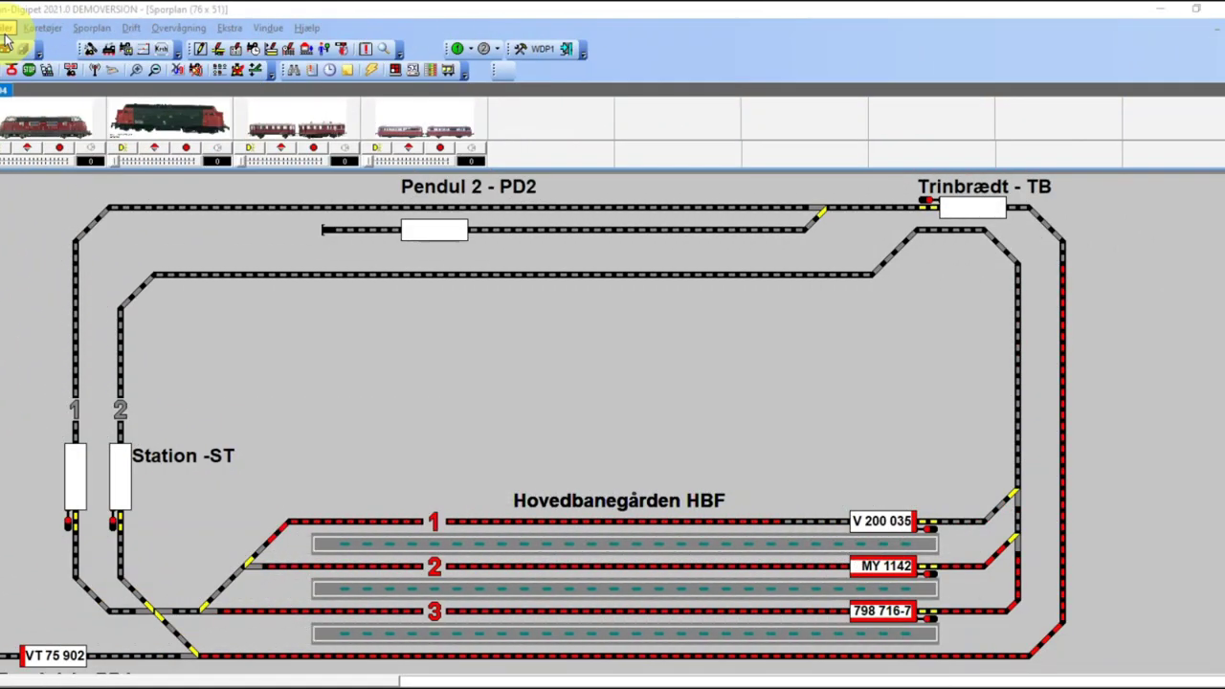
Open the Fahrten-Automatik-Editor and move its window up so the HBF tracks on the track plan are uncovered.
click(29, 42)
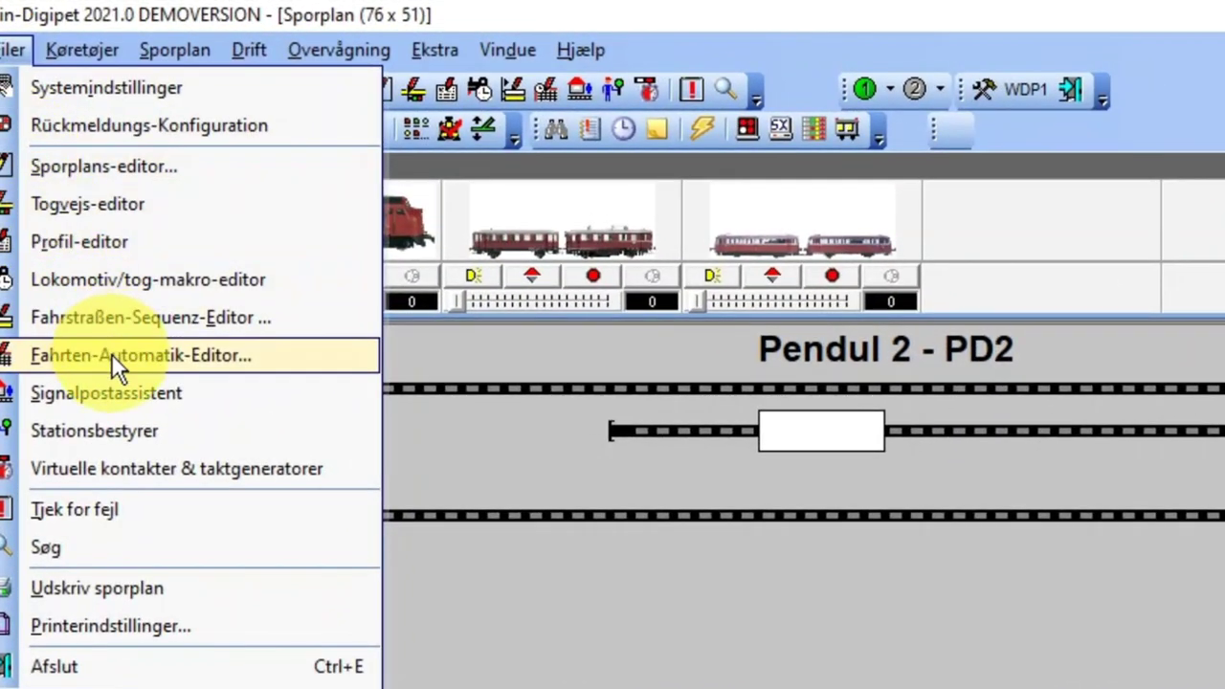
click(111, 353)
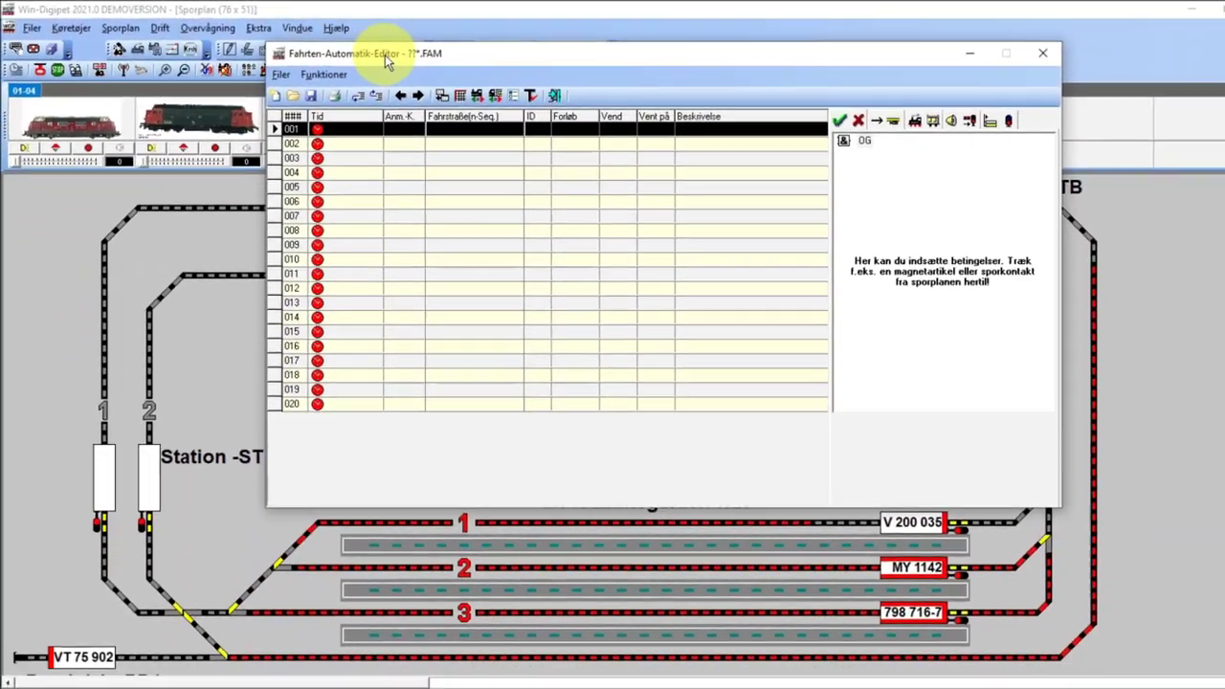
drag(526, 76, 475, 131)
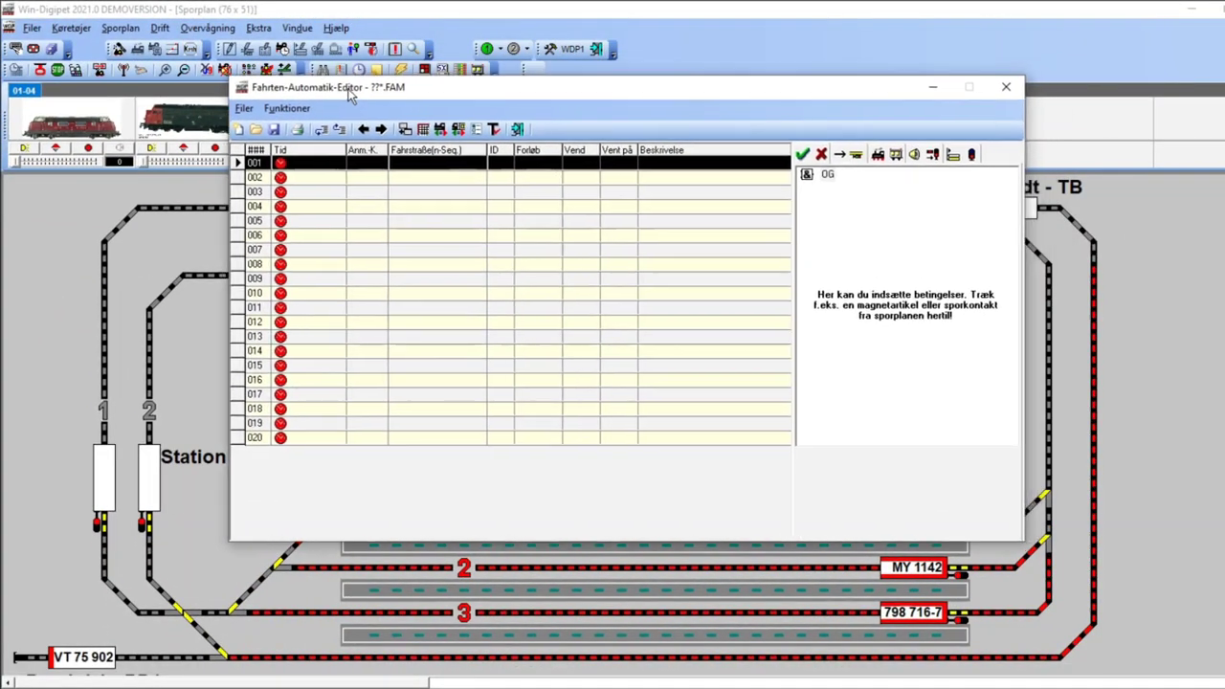
click(350, 92)
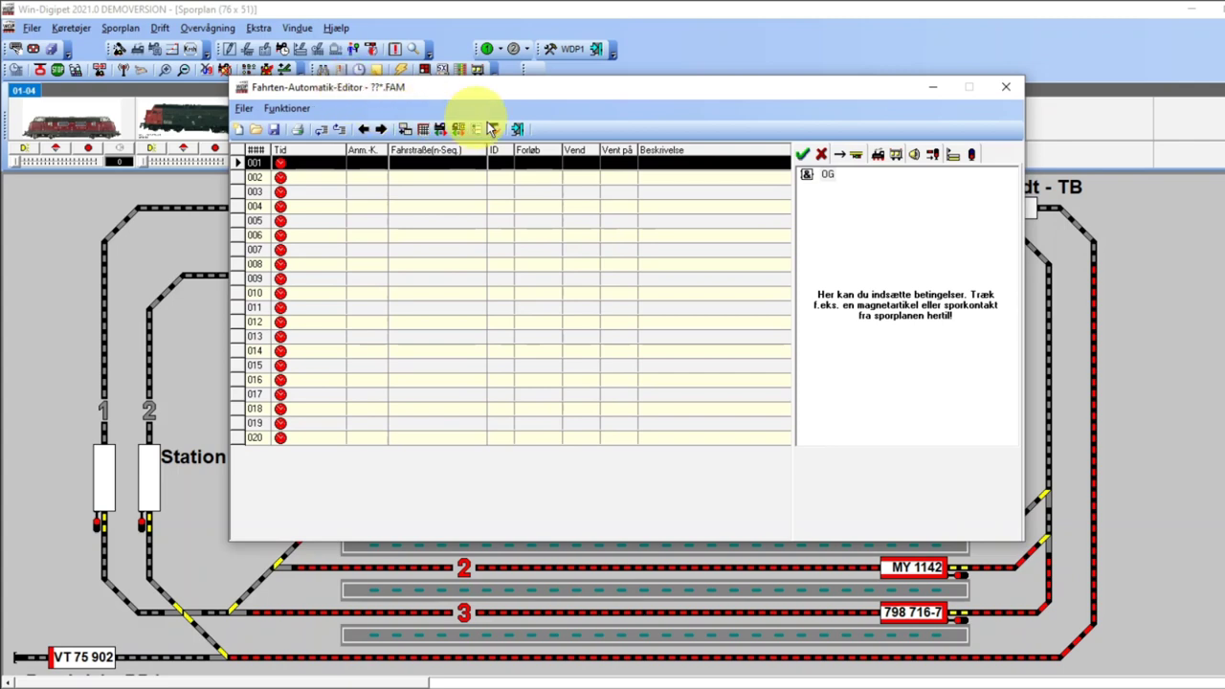
drag(739, 90, 723, 26)
Open the Overskrift entry in row 001's Beskrivelse and enter the heading "Afgang fra HBF".
click(753, 96)
click(751, 94)
click(767, 100)
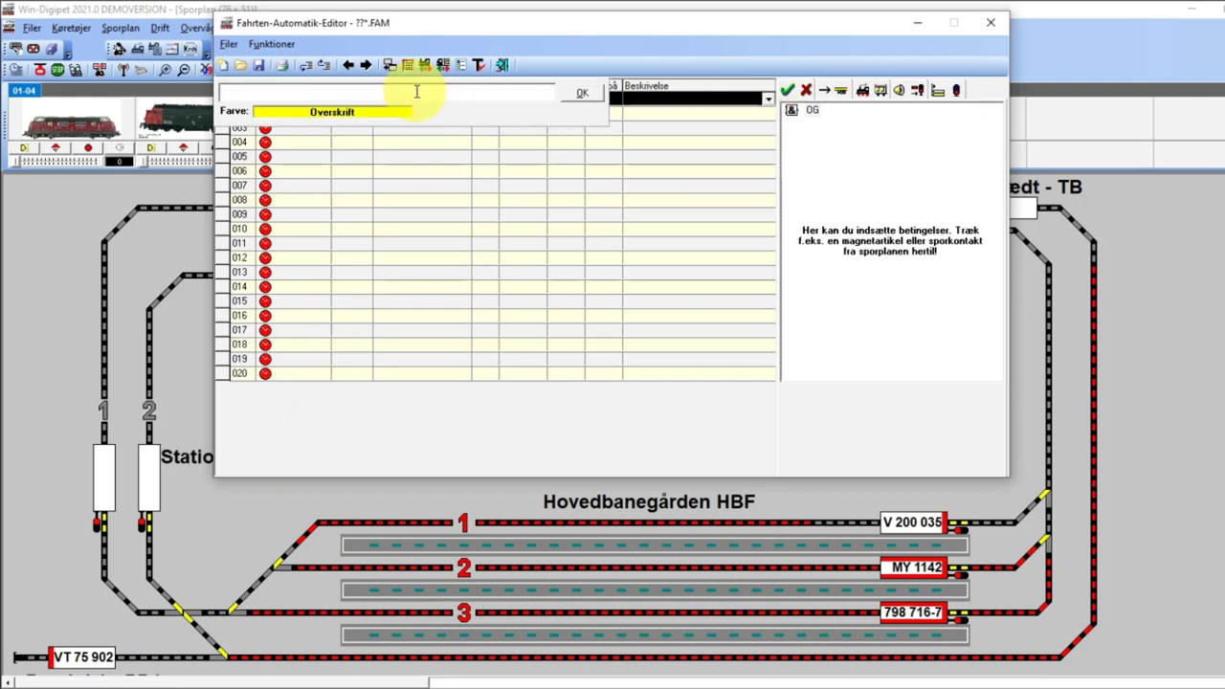
text(Afgange)
key(BackSpace)
key(BackSpace)
text(g fra HBF)
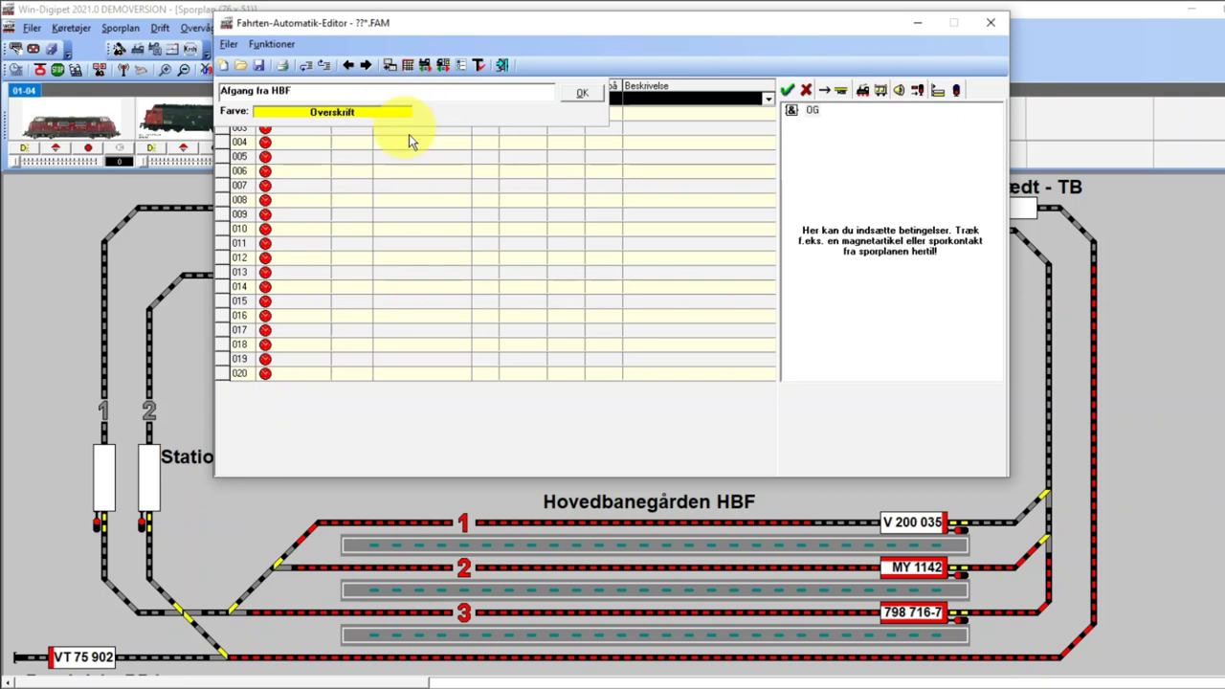